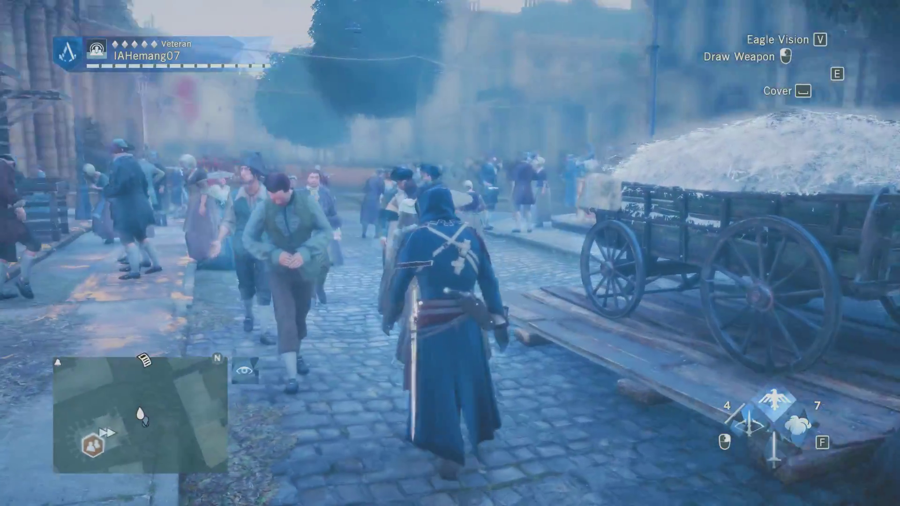
# Walk the assassin forward through the Paris crowd toward the red-marked figure
pyautogui.press('w')
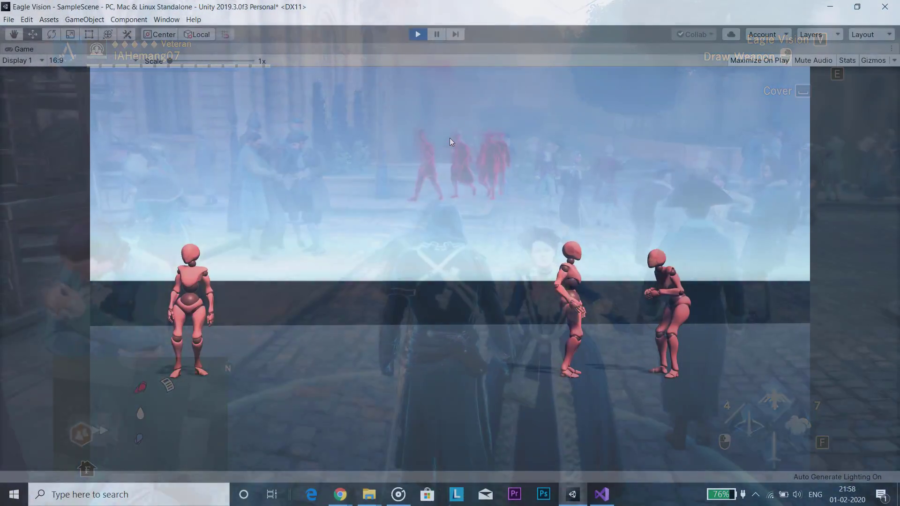
# Toggle Eagle Vision on with V so the three figures glow orange, red and blue
pyautogui.press('v')
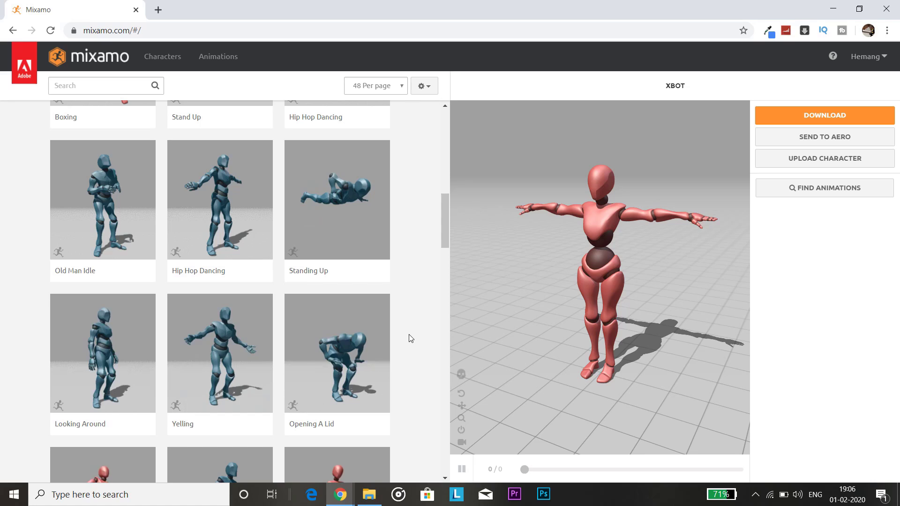
# Preview Looking Around and Yelling on XBOT, then download as FBX For Unity (.fbx)
pyautogui.click(106, 317)
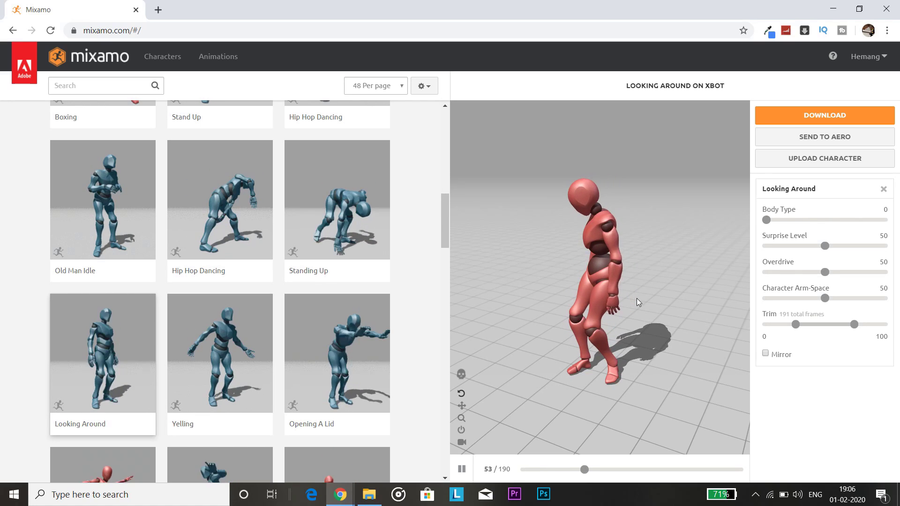
pyautogui.click(220, 366)
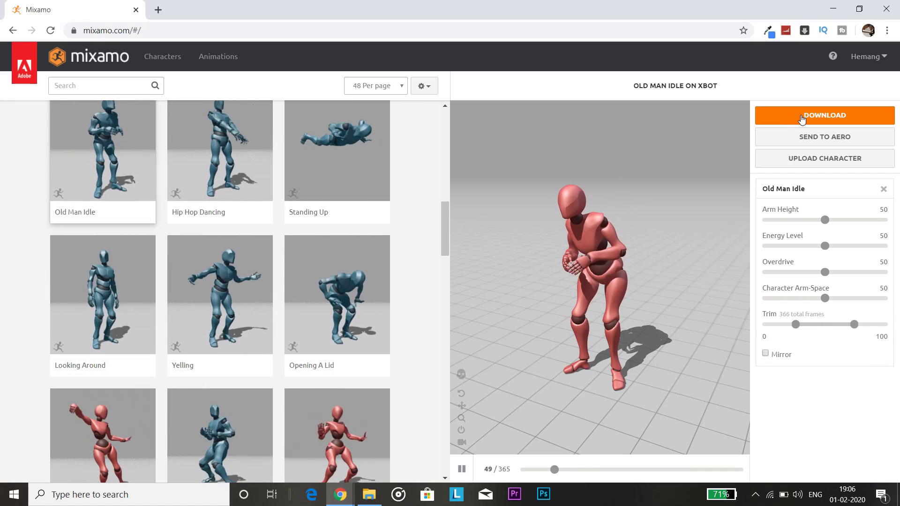
pyautogui.click(802, 119)
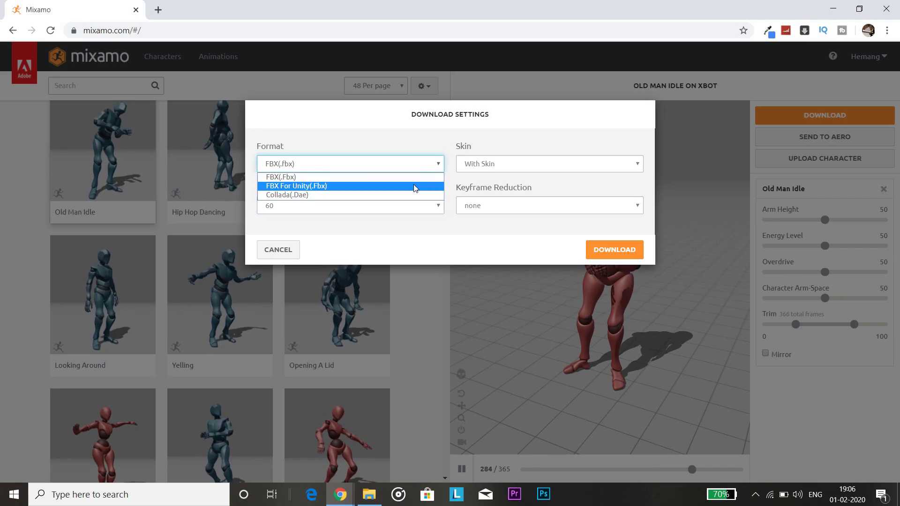
pyautogui.click(413, 186)
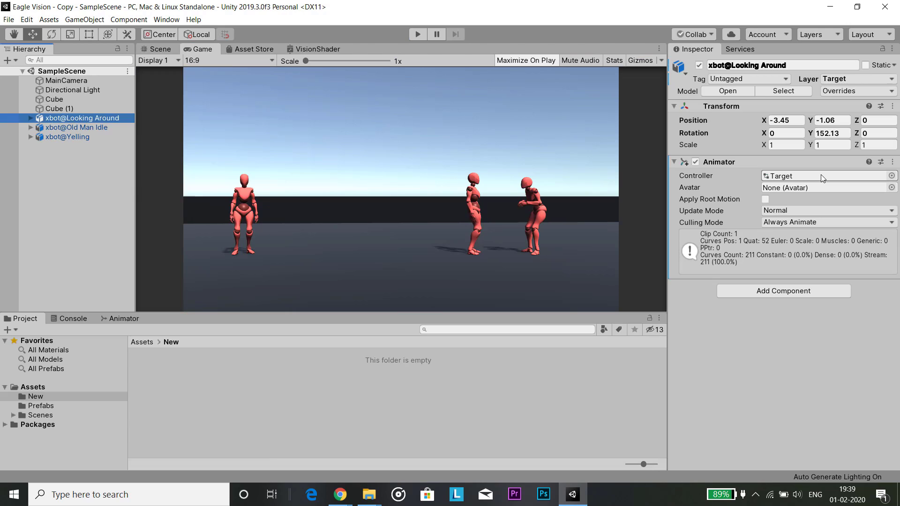
# Open the Target controller's Animator graph and reposition the Looking Around state
pyautogui.doubleClick(820, 174)
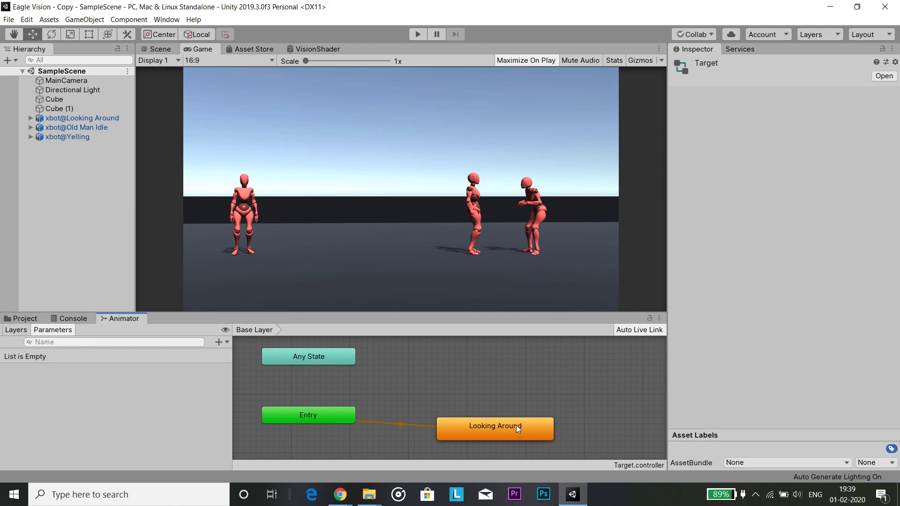
pyautogui.moveTo(516, 425); pyautogui.dragTo(544, 401)
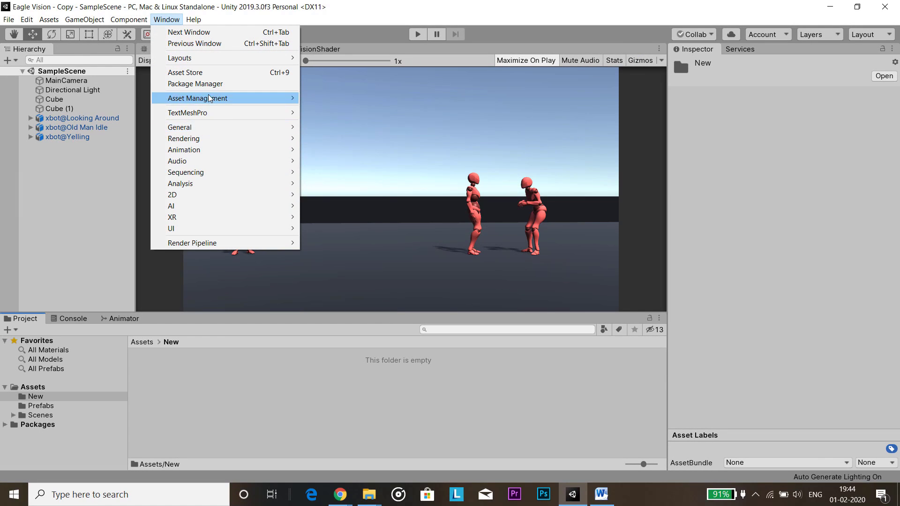
# Filter the Package Manager to In Project, then create a Universal Render Pipeline asset in New
pyautogui.click(209, 84)
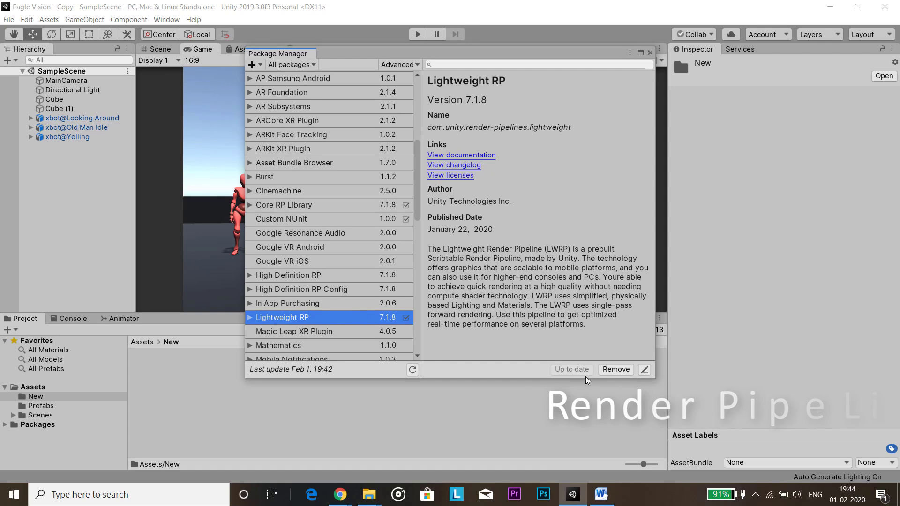
pyautogui.click(287, 65)
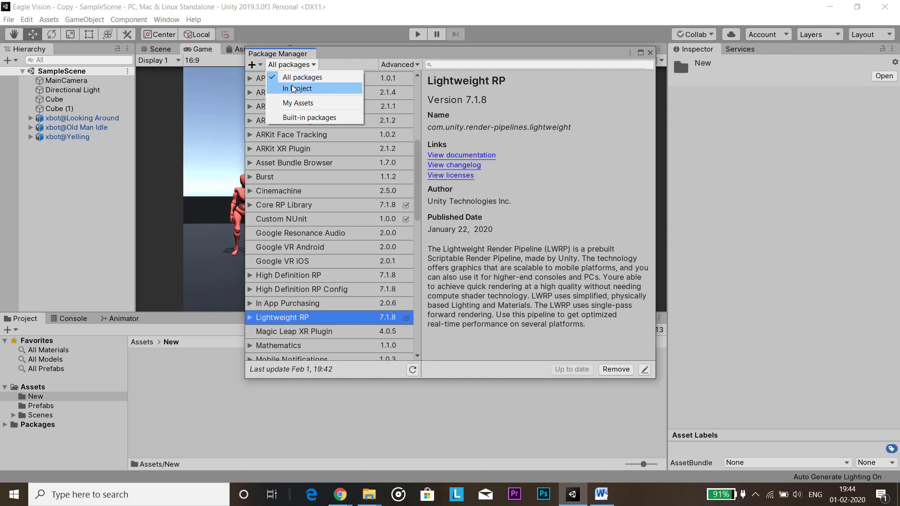
pyautogui.click(293, 89)
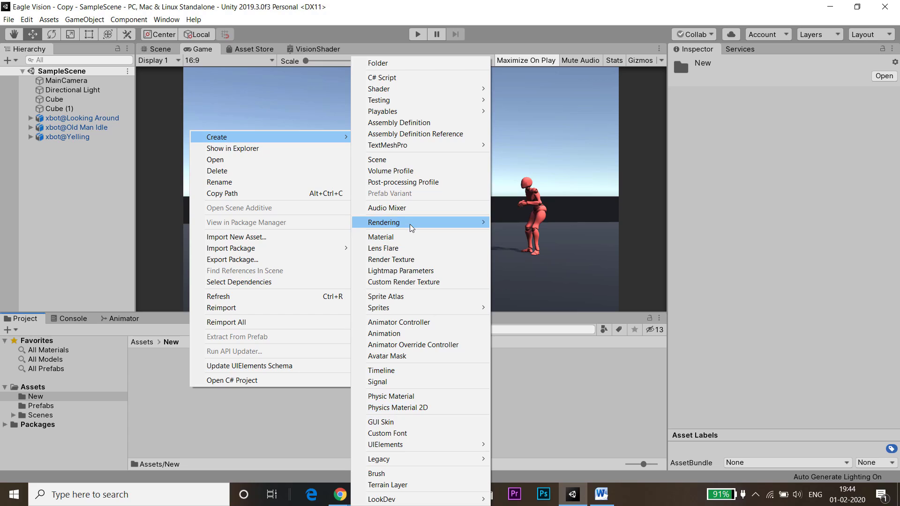
pyautogui.moveTo(516, 226)
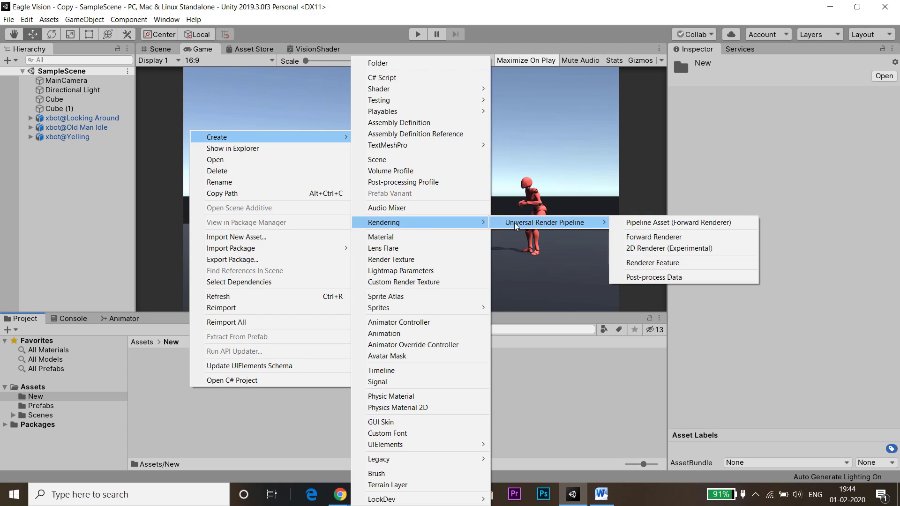
pyautogui.click(630, 223)
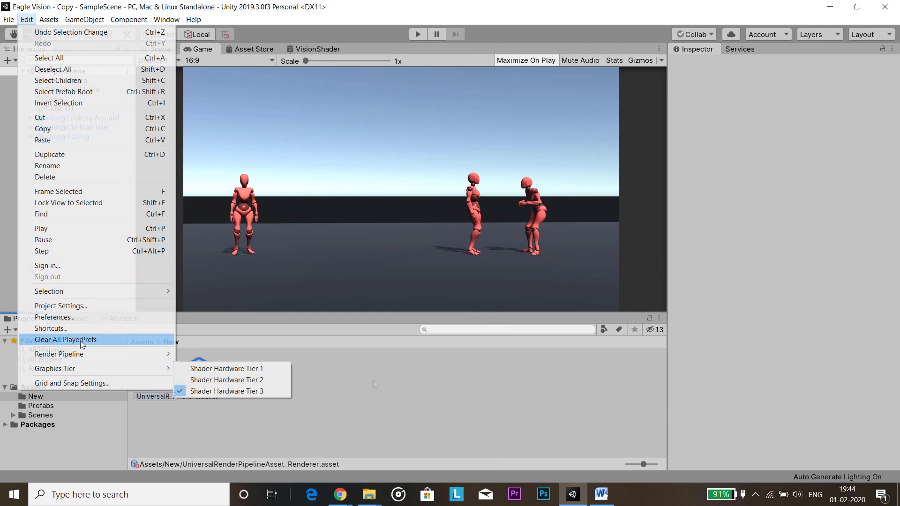
# Assign the URP asset in Graphics settings and add VisionedRenderer as renderer slot 1
pyautogui.click(61, 306)
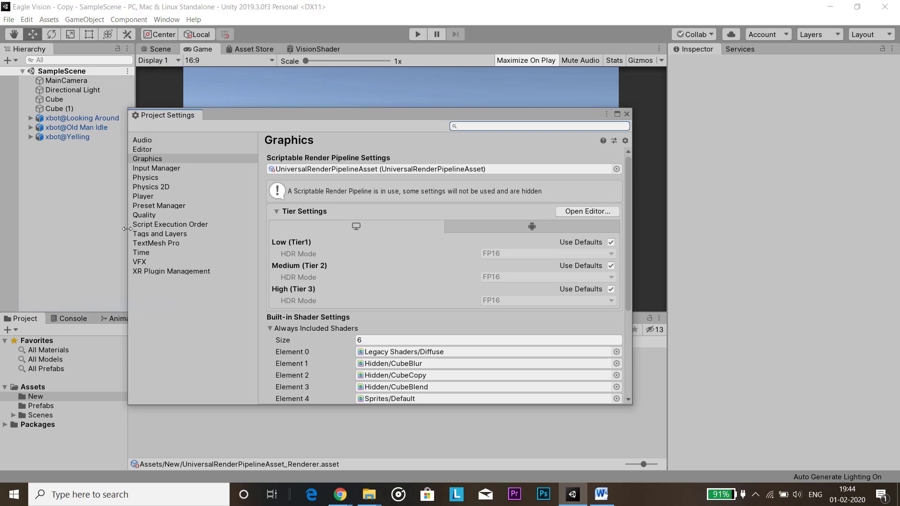
pyautogui.click(208, 159)
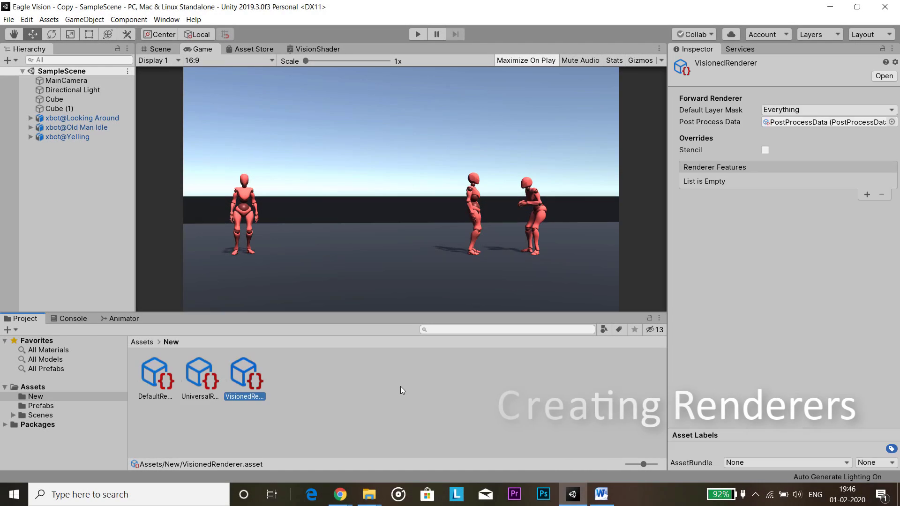
pyautogui.click(181, 377)
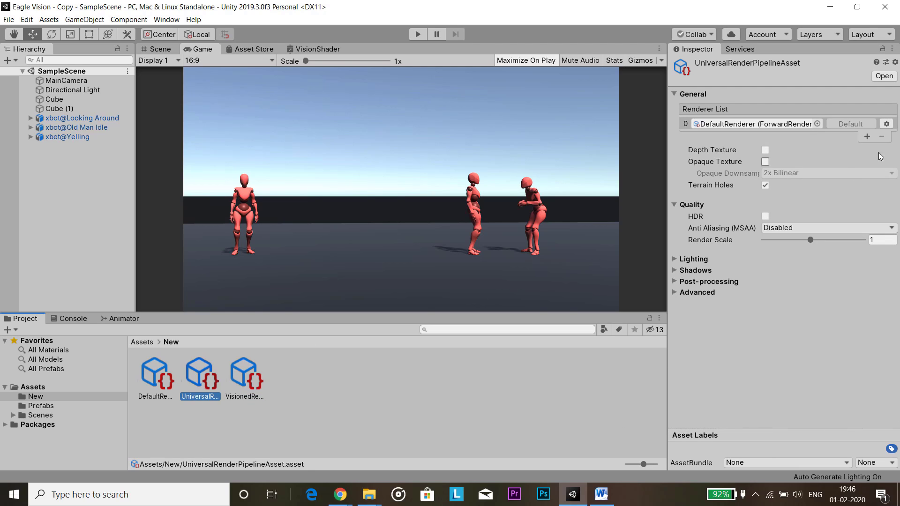
pyautogui.click(866, 136)
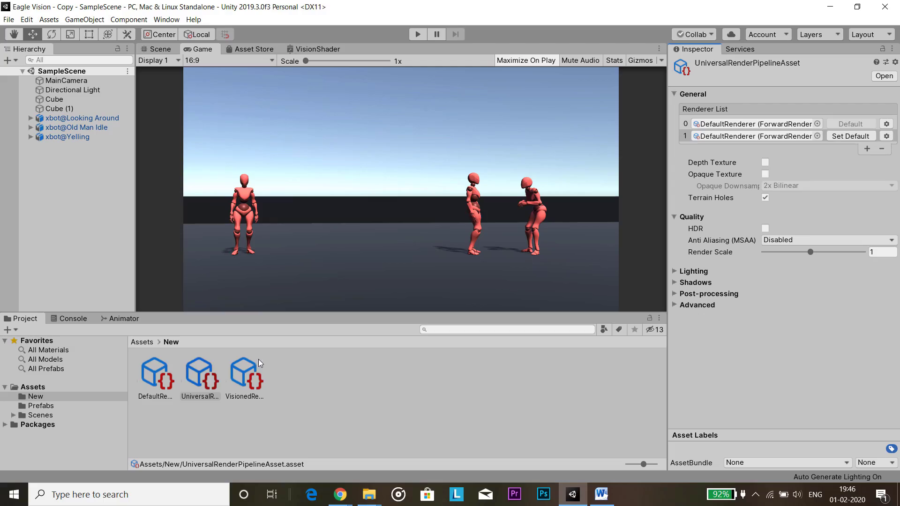
pyautogui.moveTo(758, 136); pyautogui.dragTo(757, 136)
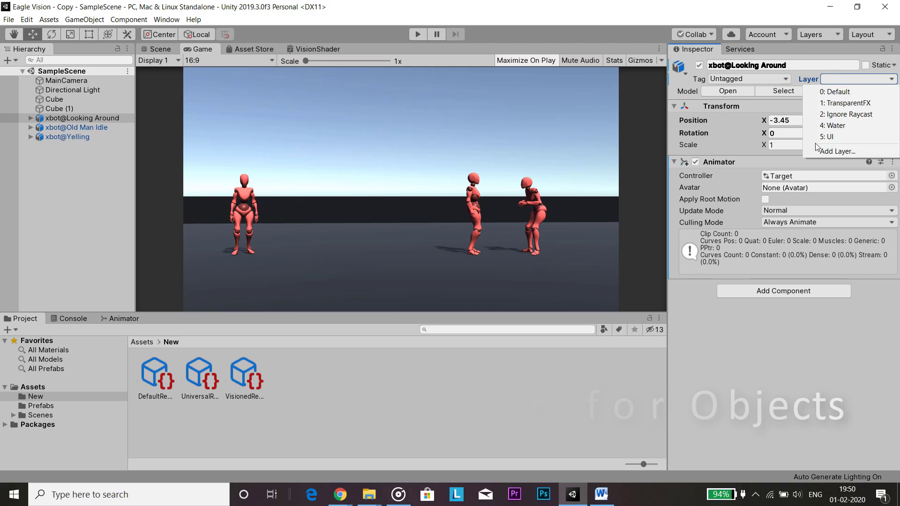
# Add new user layers, starting with one named Target
pyautogui.click(836, 151)
pyautogui.click(773, 224)
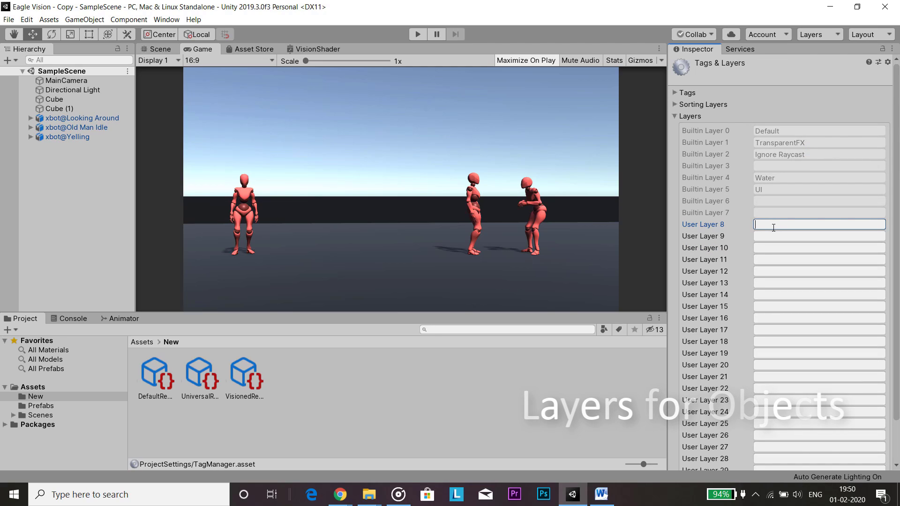
pyautogui.write('Targ')
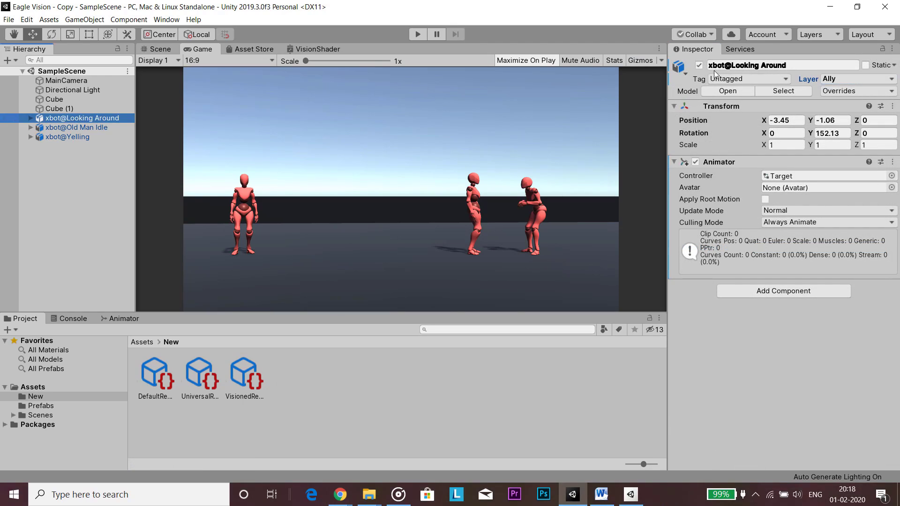
# Put xbot@Looking Around on Target and xbot@Old Man Idle on Ally, including children
pyautogui.click(851, 82)
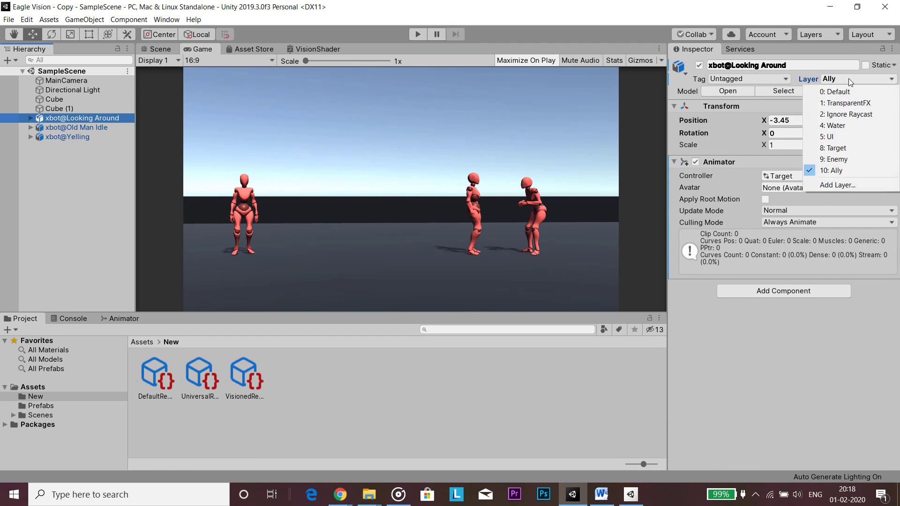
pyautogui.click(832, 148)
pyautogui.click(410, 268)
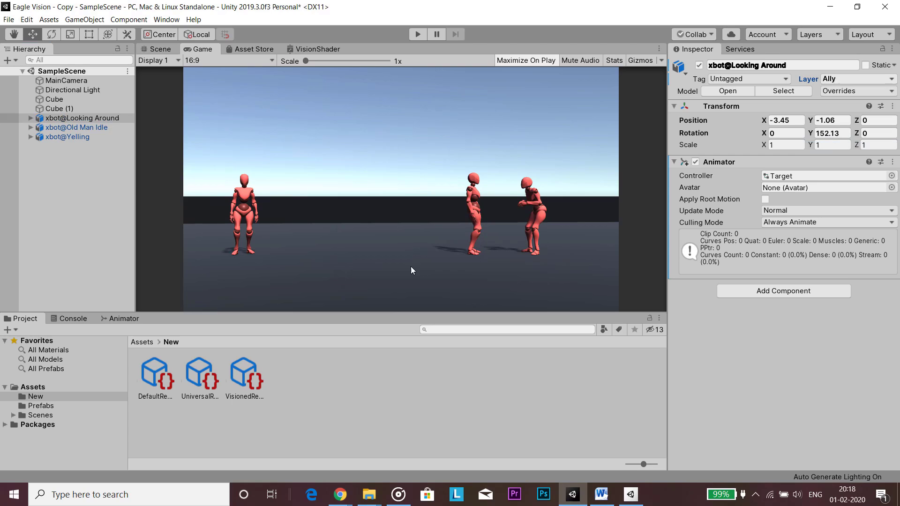
pyautogui.click(826, 81)
pyautogui.click(830, 171)
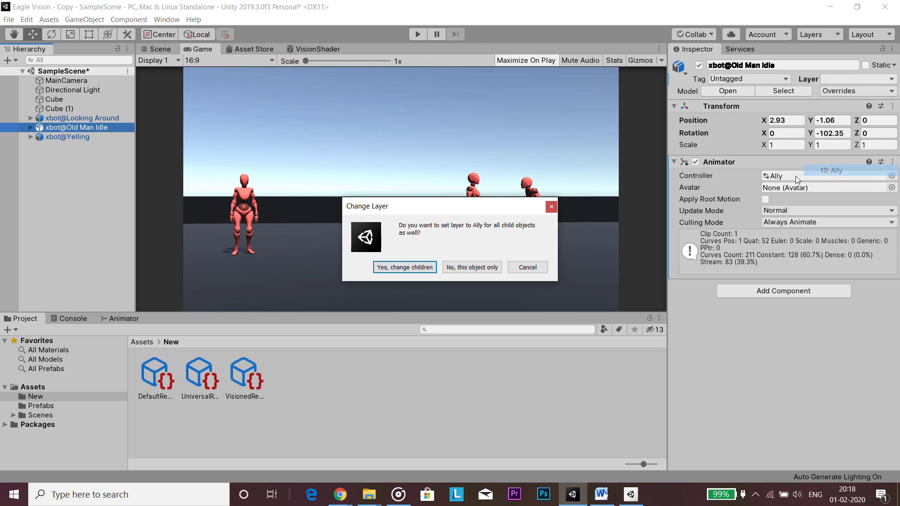
pyautogui.click(401, 268)
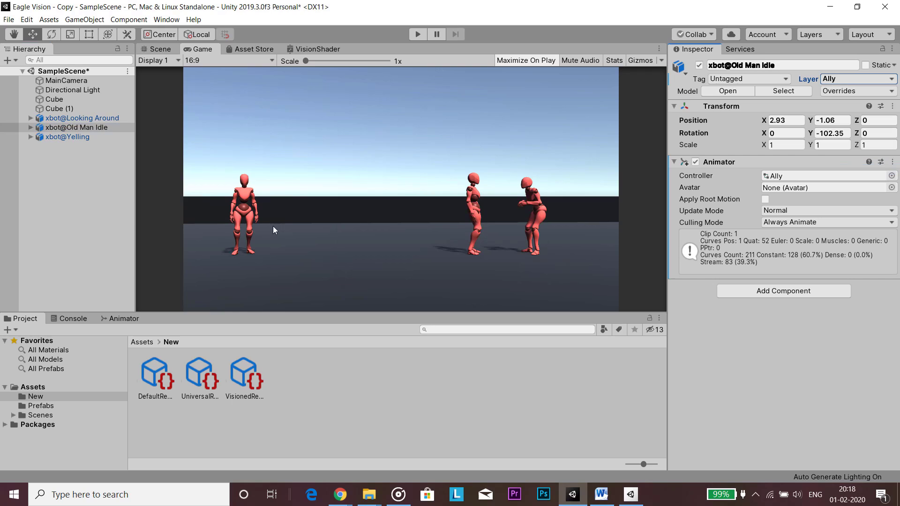
# Move xbot@Yelling and its children to the Enemy layer
pyautogui.click(83, 137)
pyautogui.click(843, 79)
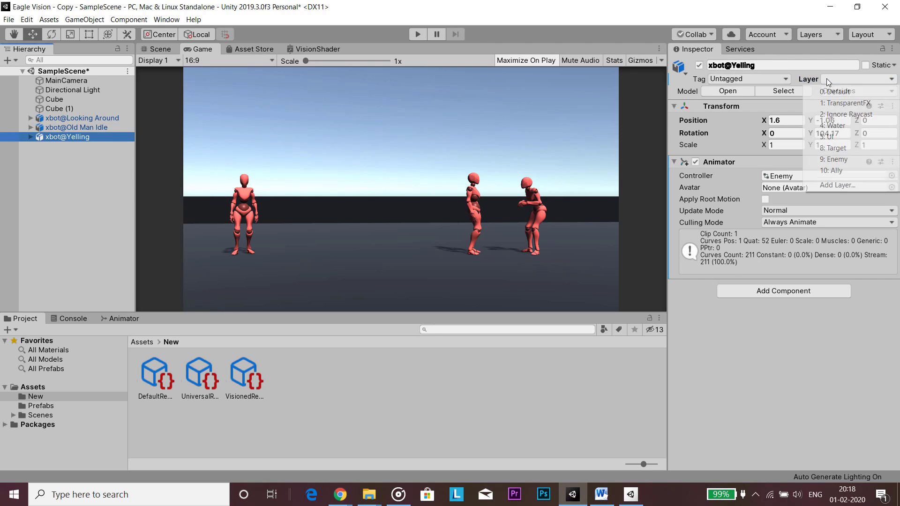
pyautogui.click(838, 158)
pyautogui.click(401, 268)
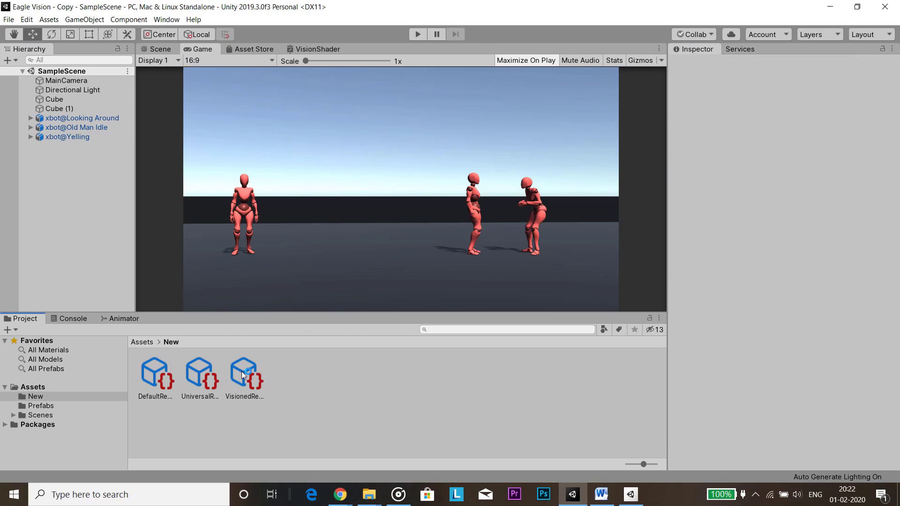
# Uncheck Ally, Enemy and Target in VisionedRenderer's Default Layer Mask
pyautogui.click(241, 371)
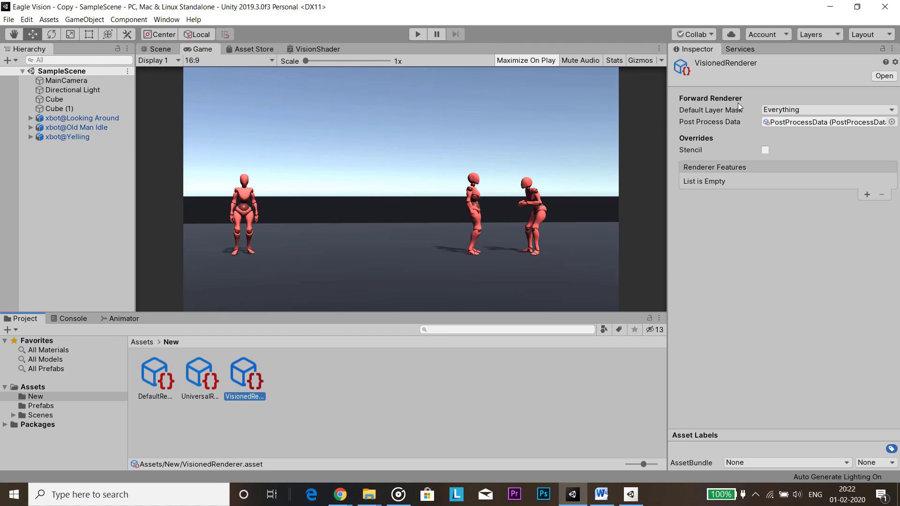
pyautogui.click(784, 108)
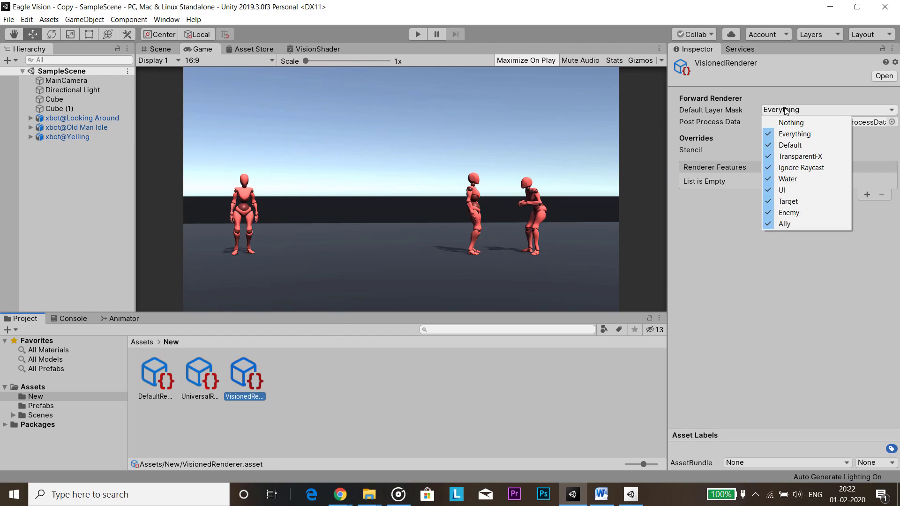
pyautogui.click(796, 227)
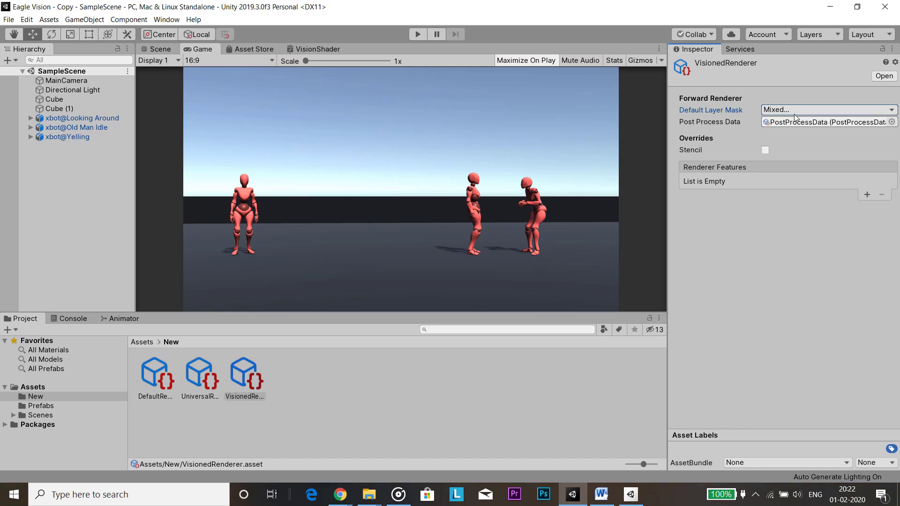
pyautogui.click(793, 111)
pyautogui.click(799, 214)
pyautogui.click(802, 108)
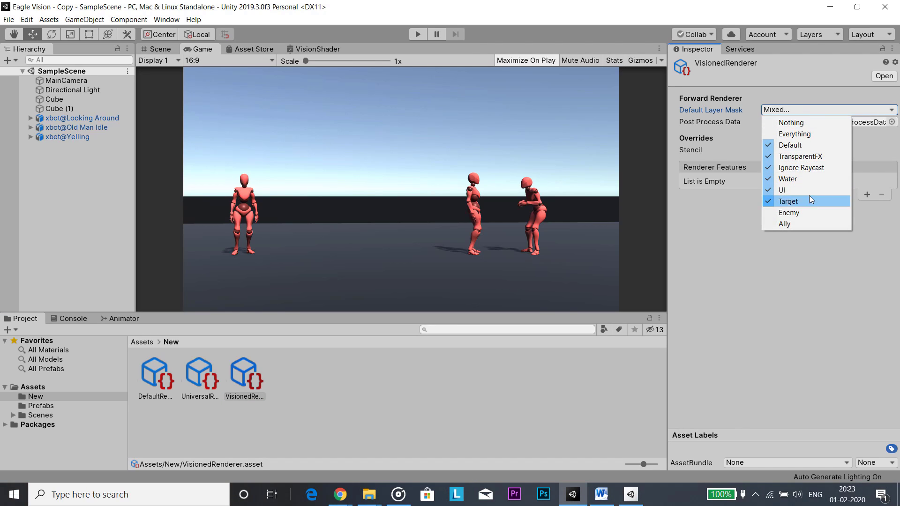
pyautogui.click(808, 196)
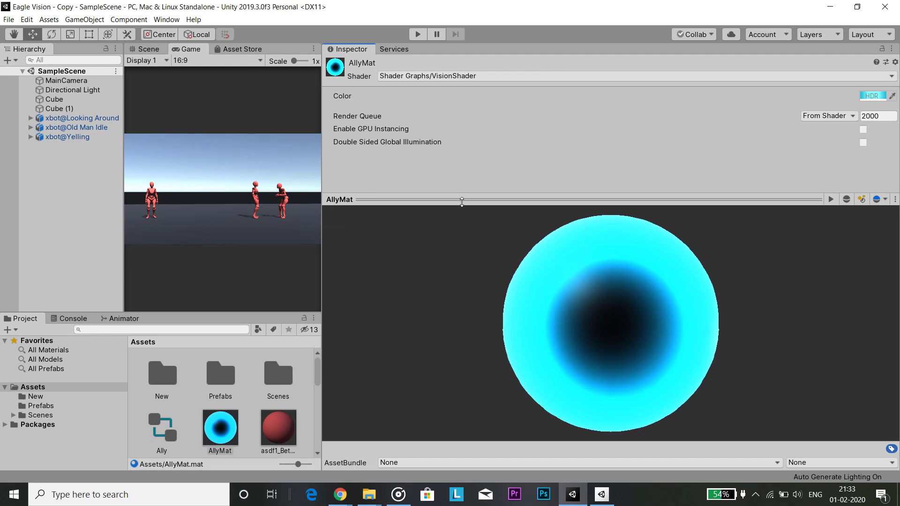
# Inspect the AllyMat, EnemyMat and TargetMat glow materials, ending on TargetMat
pyautogui.moveTo(462, 202); pyautogui.dragTo(463, 200)
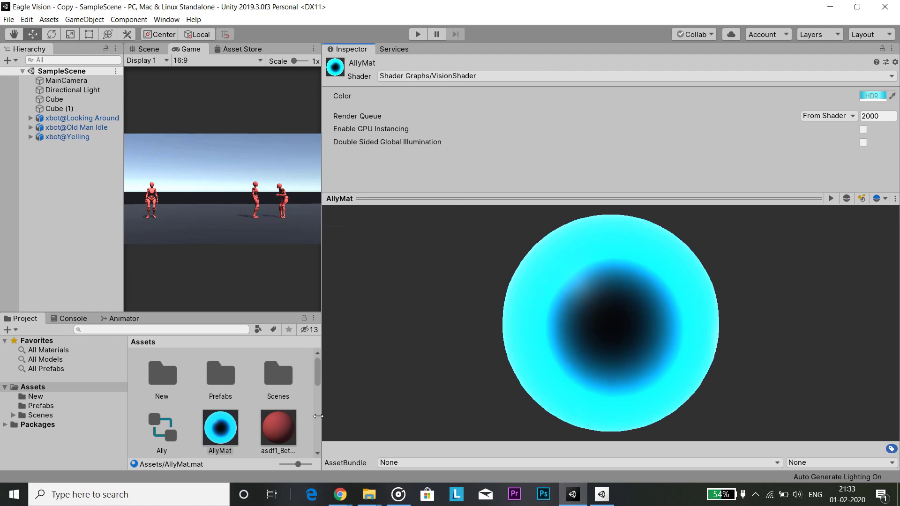
pyautogui.scroll(-3, 269, 399)
pyautogui.scroll(-2, 219, 452)
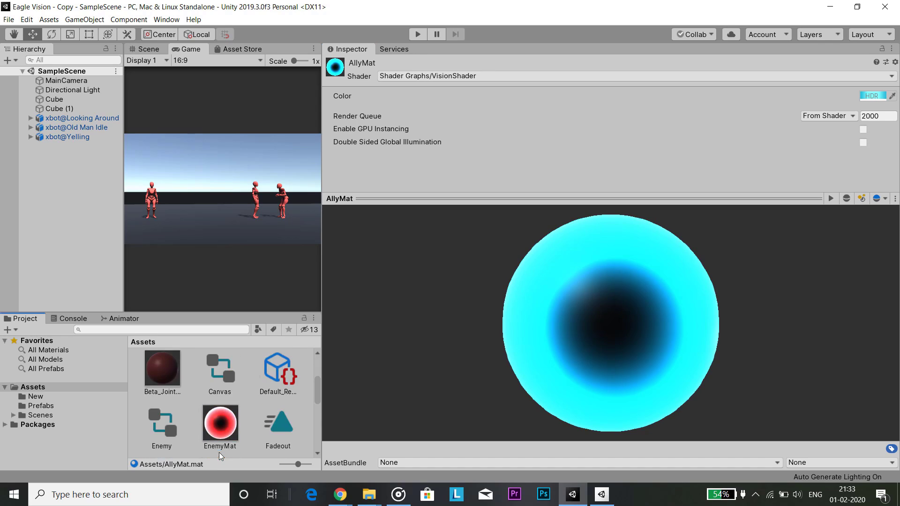
pyautogui.click(220, 442)
pyautogui.scroll(-2, 233, 422)
pyautogui.scroll(-2, 233, 423)
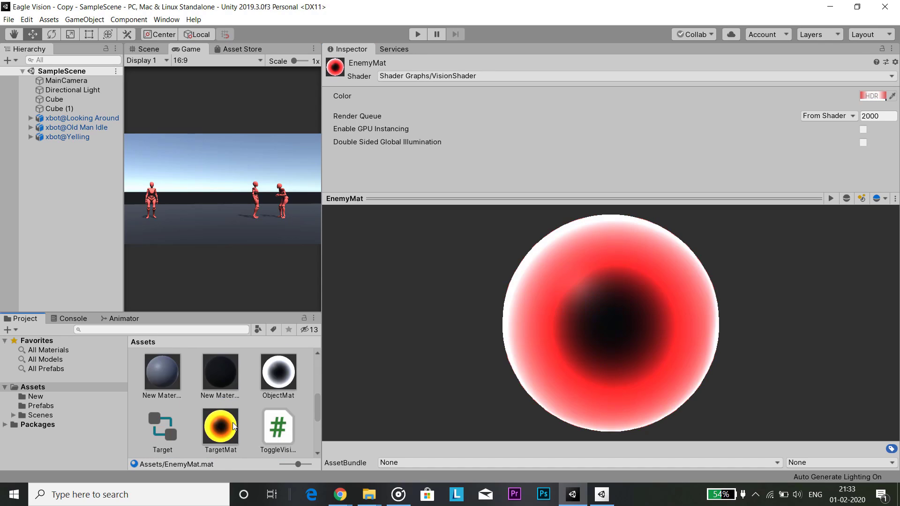
pyautogui.click(229, 421)
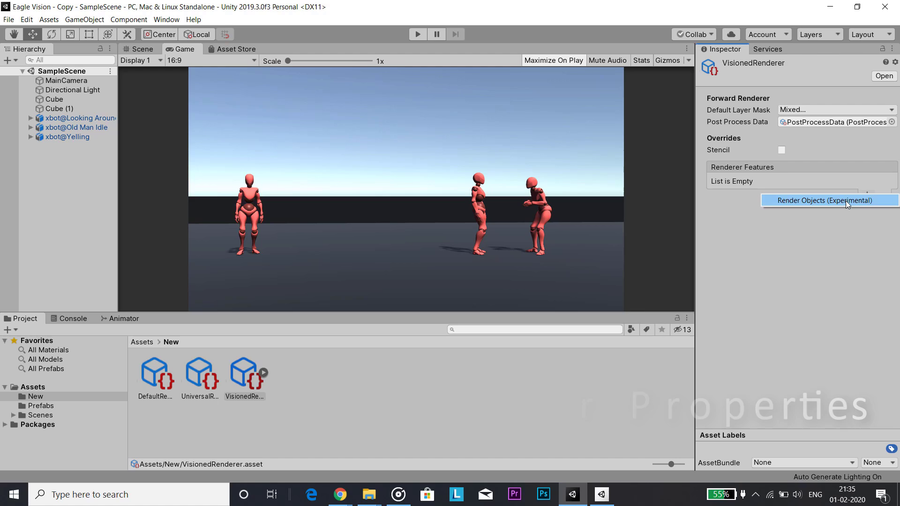
# Add a Render Objects feature named Target, overriding with TargetMat and filtering the Target layer
pyautogui.click(841, 201)
pyautogui.click(733, 196)
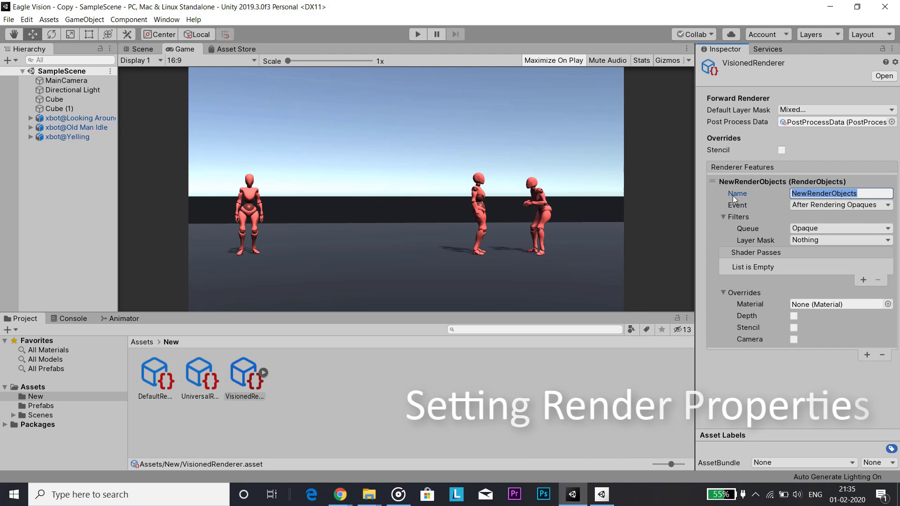
pyautogui.write('Target')
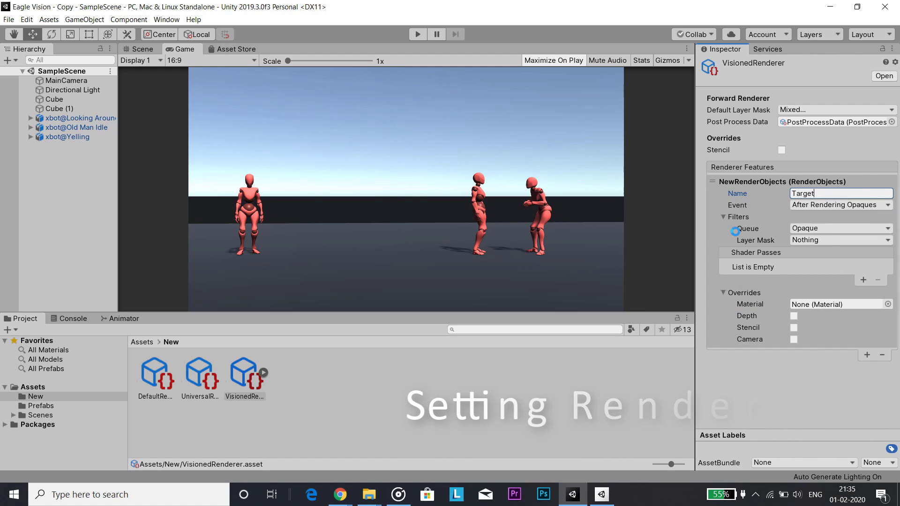
pyautogui.click(761, 229)
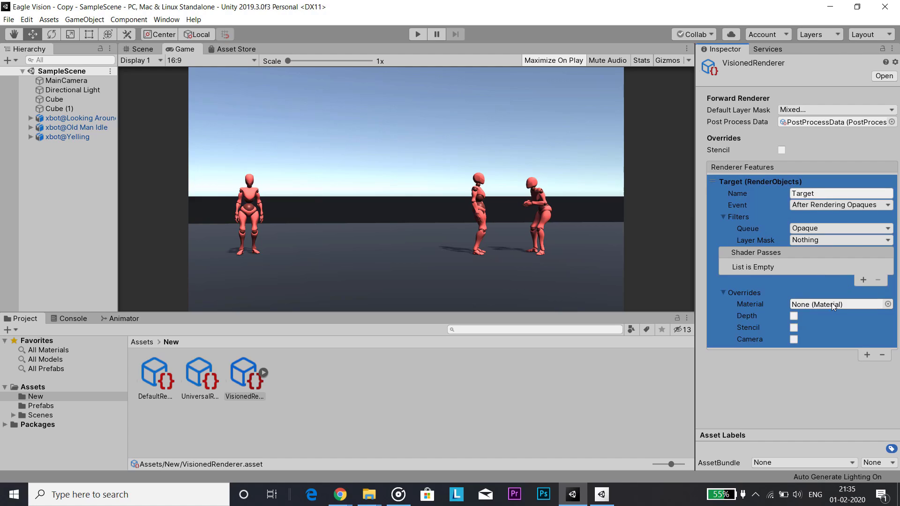
pyautogui.click(888, 304)
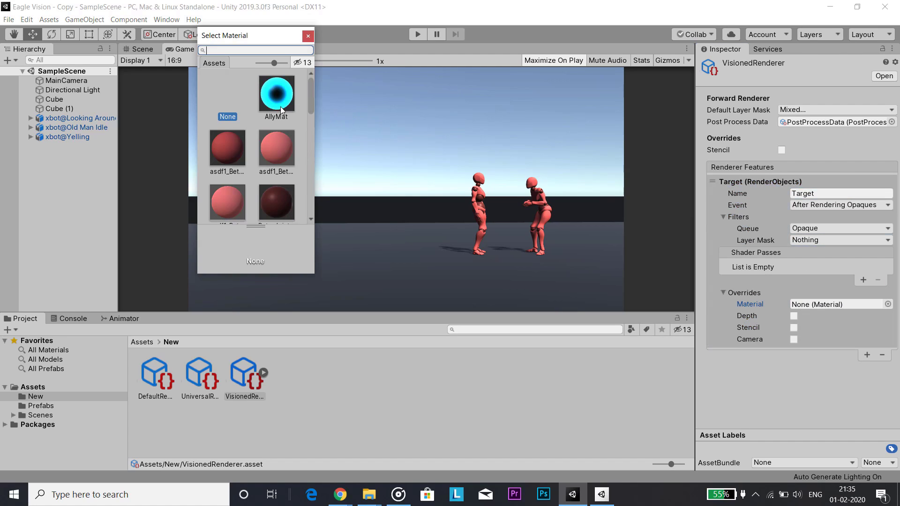
pyautogui.write('tar')
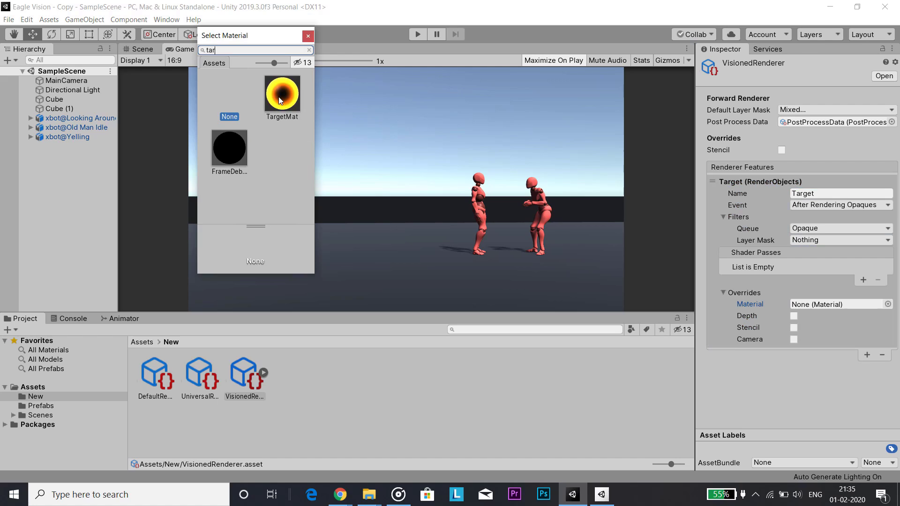
pyautogui.doubleClick(278, 96)
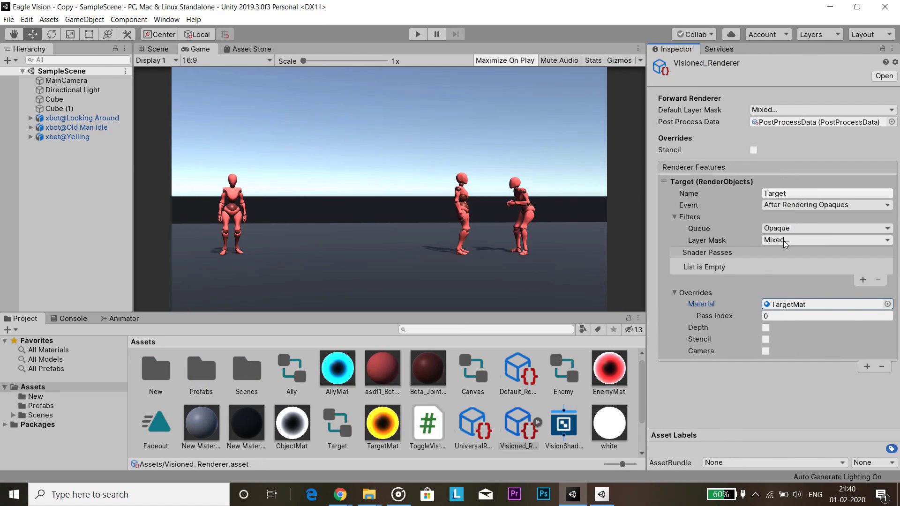
pyautogui.click(784, 240)
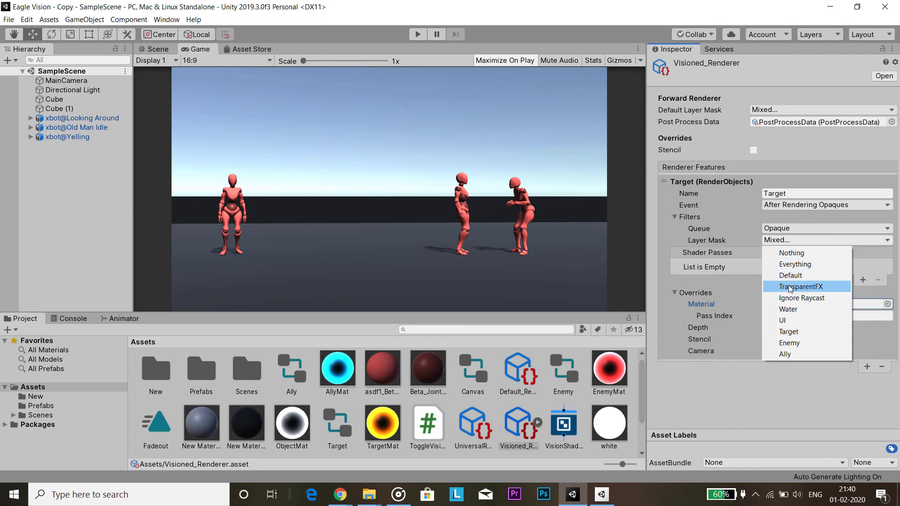
pyautogui.click(790, 331)
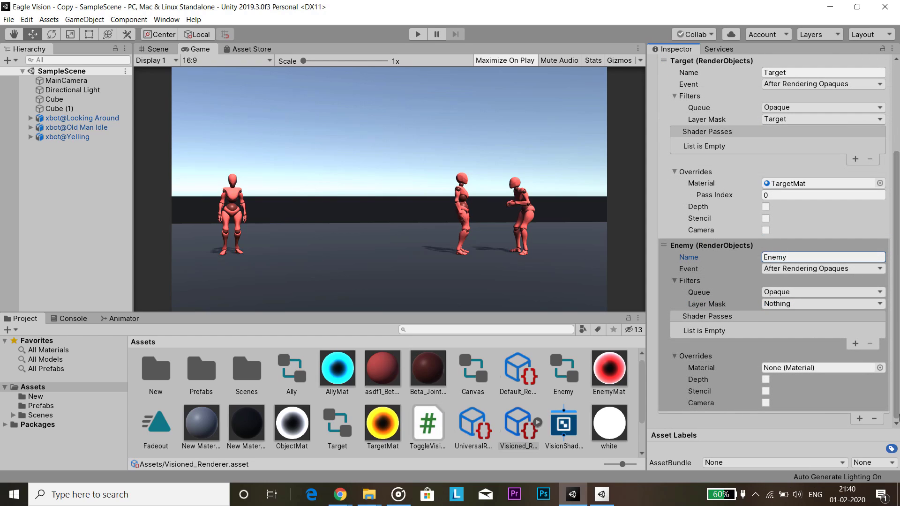
# Give the Enemy feature EnemyMat, the Opaque queue, and an Enemy layer filter
pyautogui.click(880, 367)
pyautogui.write('en')
pyautogui.click(277, 93)
pyautogui.doubleClick(277, 94)
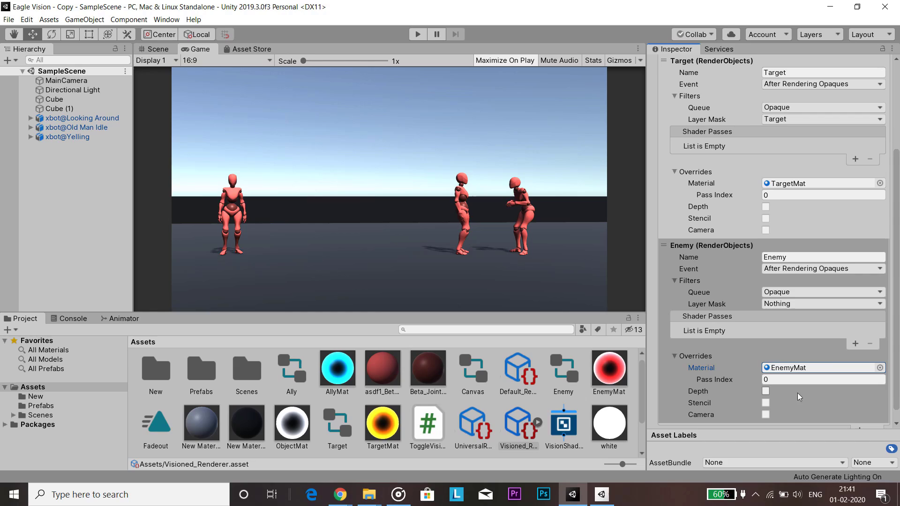
pyautogui.click(784, 292)
pyautogui.click(791, 305)
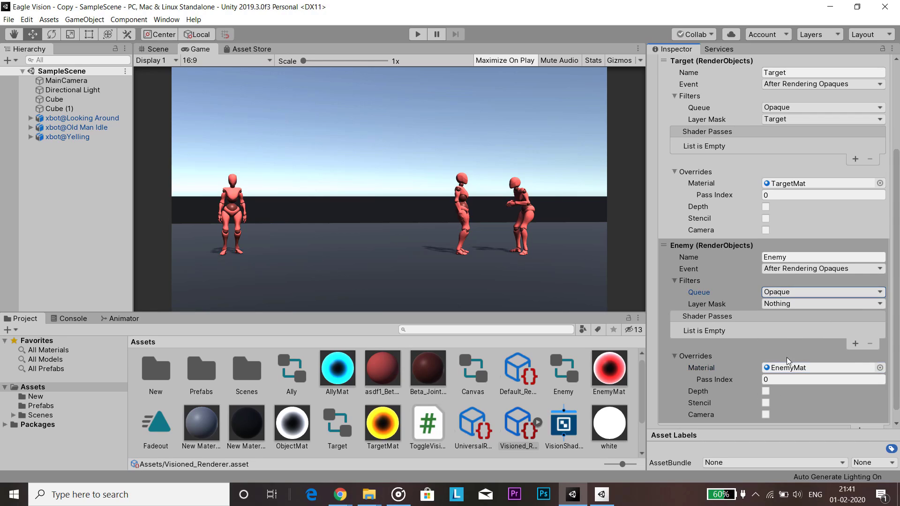
pyautogui.click(786, 303)
pyautogui.click(787, 406)
# Add a third Render Objects feature named Ally, filtering the Ally layer with AllyMat
pyautogui.scroll(-1, 838, 375)
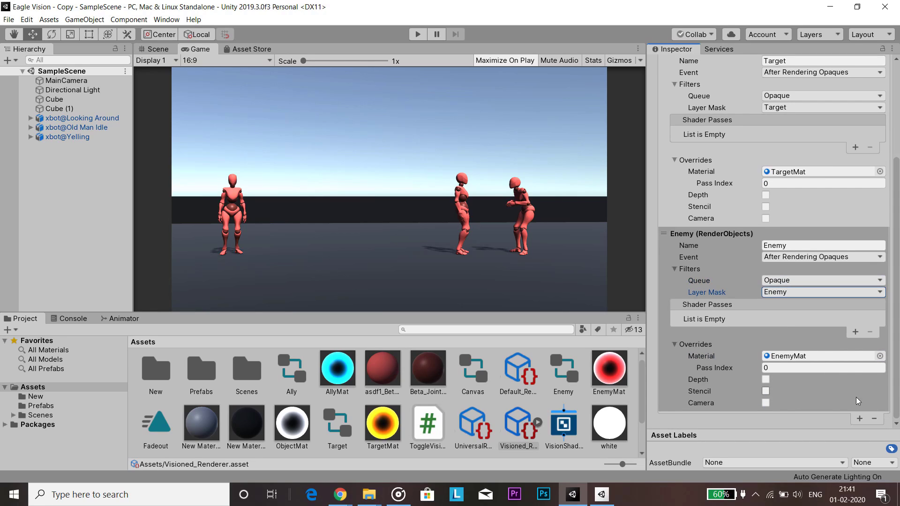
pyautogui.click(859, 418)
pyautogui.click(790, 352)
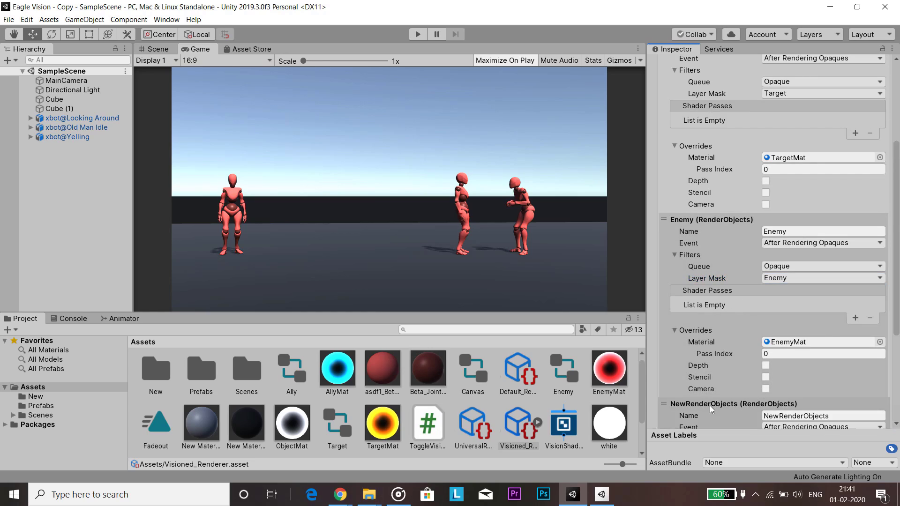
pyautogui.scroll(-4, 709, 406)
pyautogui.click(827, 257)
pyautogui.write('Ally')
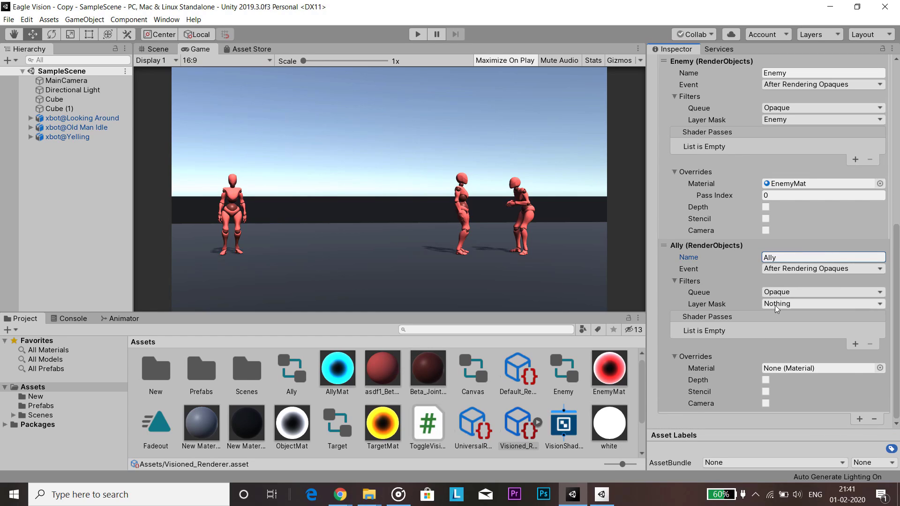
pyautogui.click(775, 303)
pyautogui.click(792, 418)
pyautogui.click(880, 367)
pyautogui.doubleClick(269, 98)
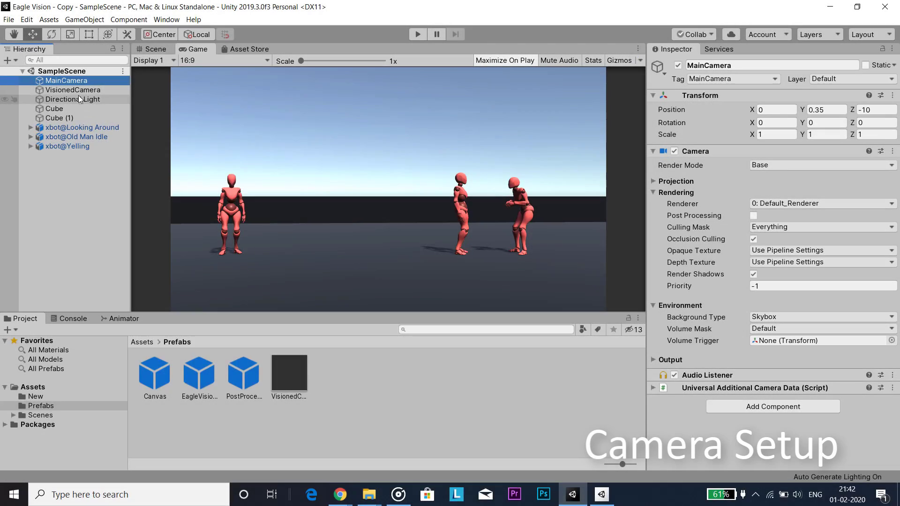
# Check both cameras' renderers, keeping Visioned_Renderer as VisionedCamera's renderer
pyautogui.click(79, 90)
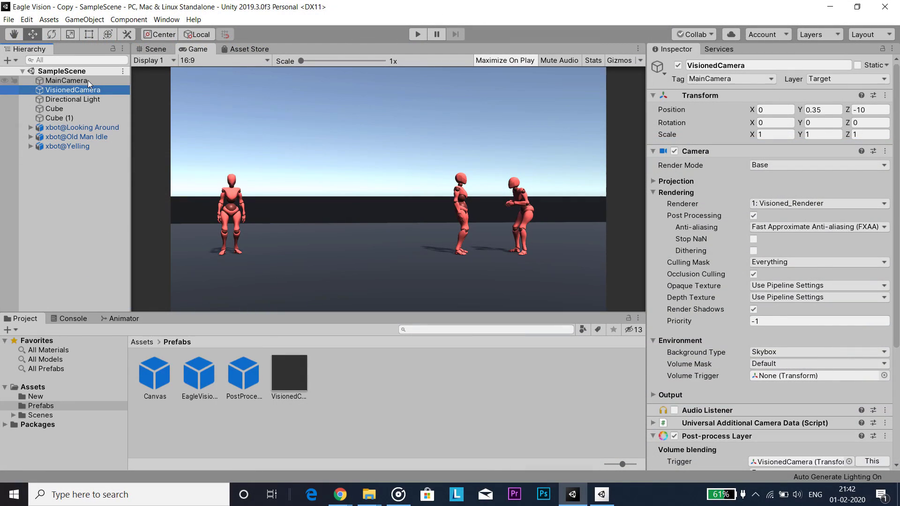
pyautogui.click(182, 166)
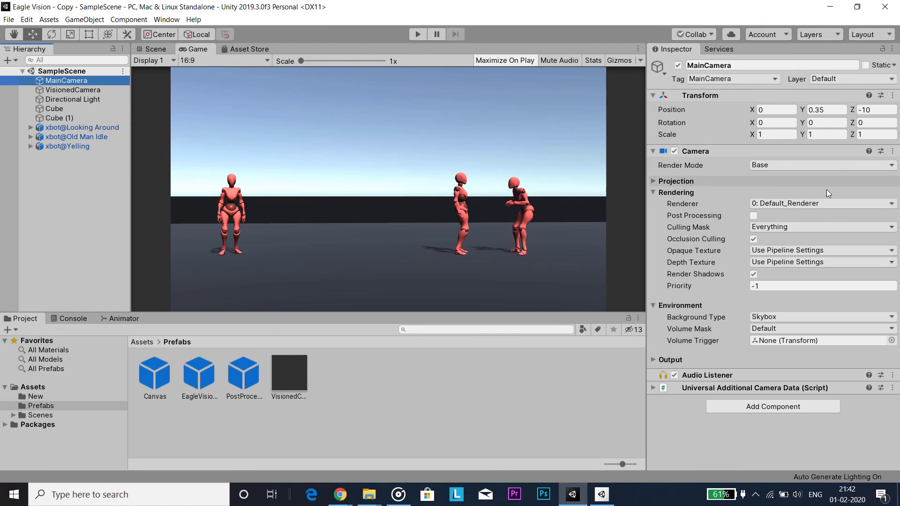
pyautogui.click(859, 206)
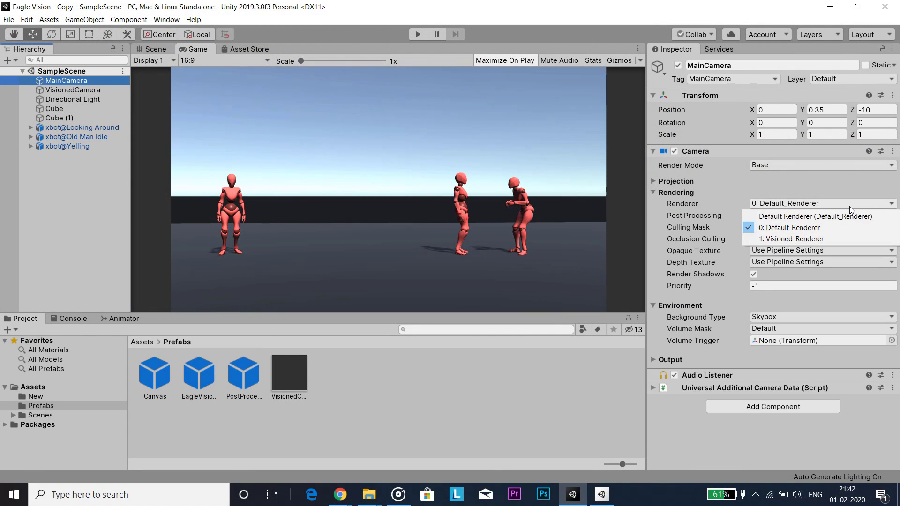
pyautogui.click(792, 230)
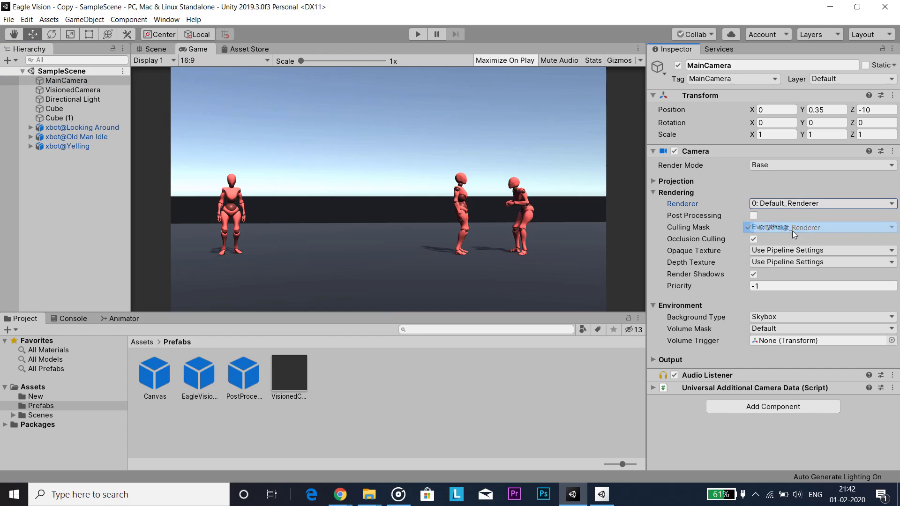
pyautogui.click(73, 90)
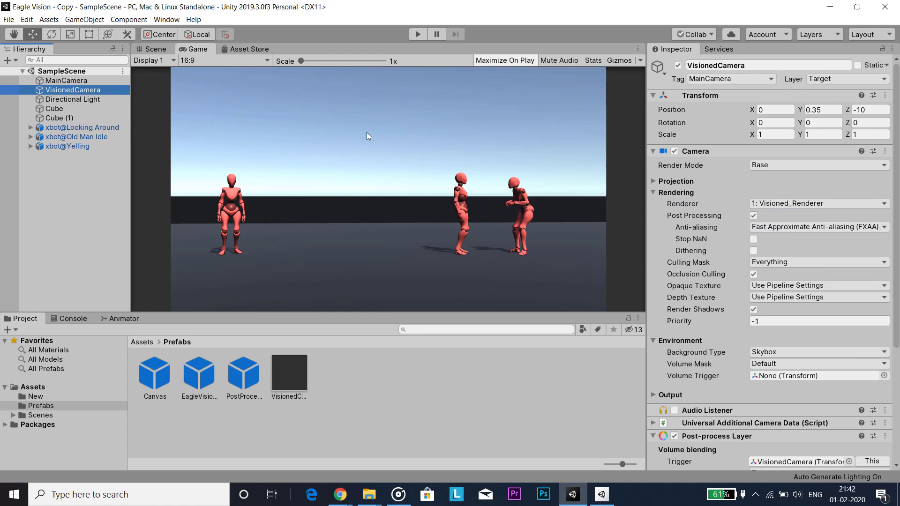
pyautogui.click(779, 205)
pyautogui.click(780, 242)
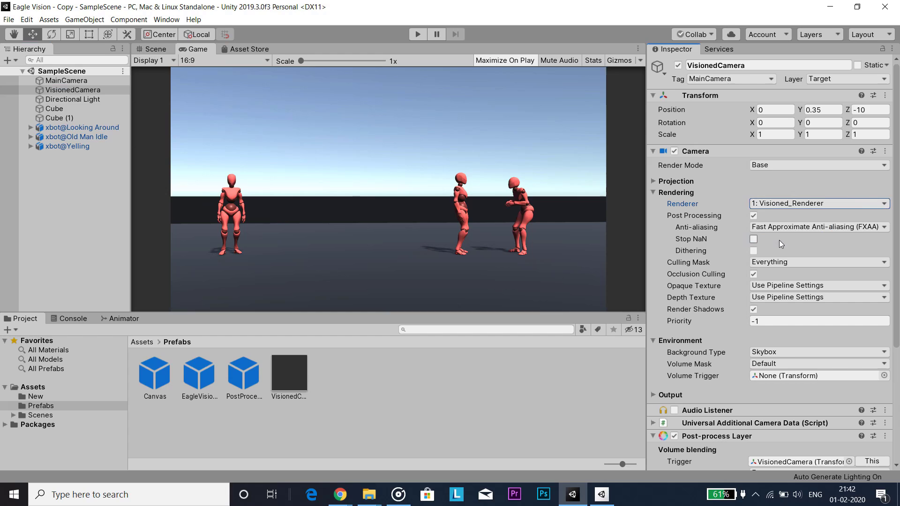
# Switch VisionedCamera and MainCamera on and off to compare outlined and plain rendering, ending with both on
pyautogui.click(679, 62)
pyautogui.click(66, 80)
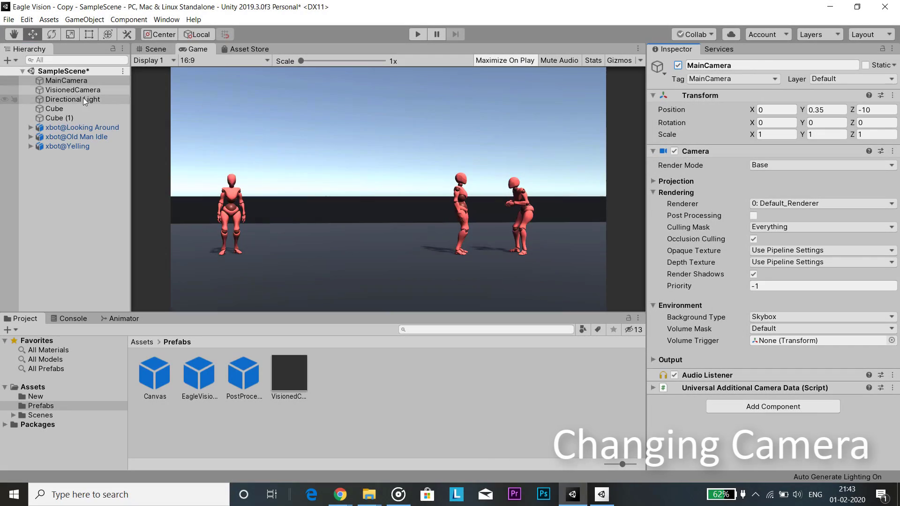
pyautogui.click(73, 90)
pyautogui.click(674, 151)
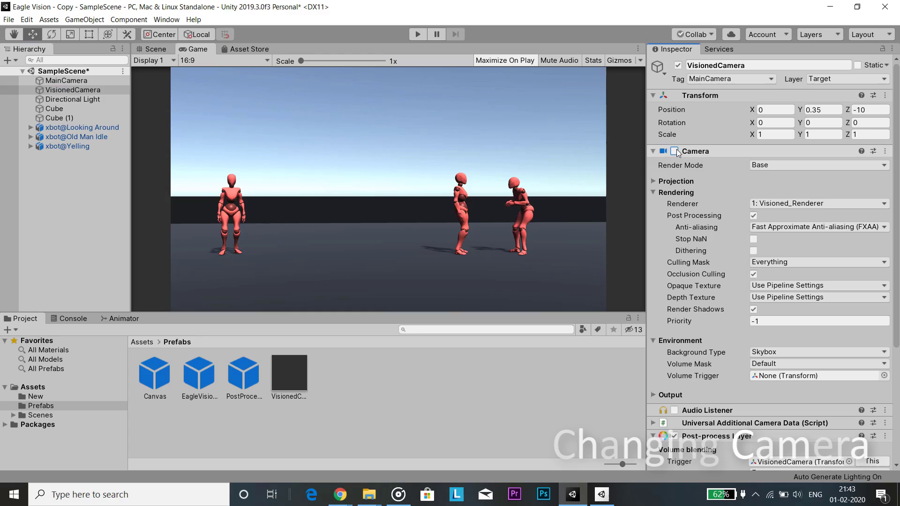
pyautogui.click(674, 150)
pyautogui.click(66, 80)
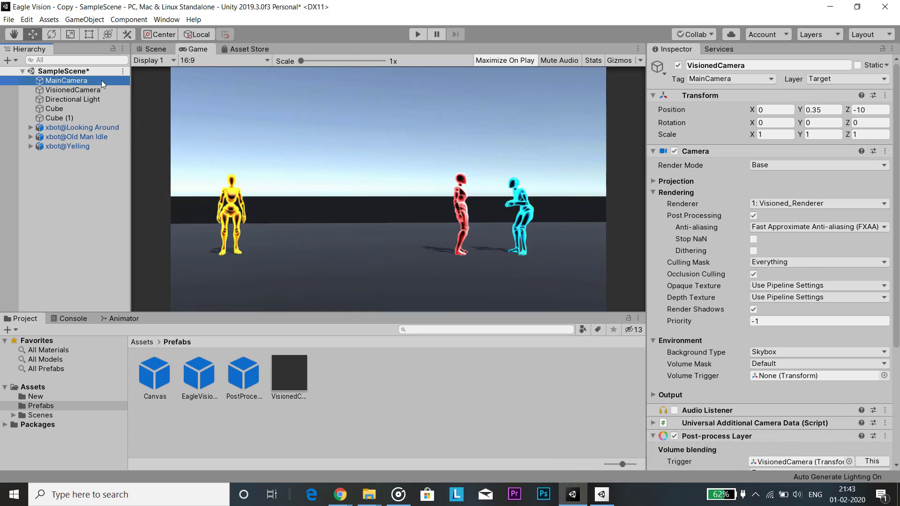
pyautogui.click(674, 150)
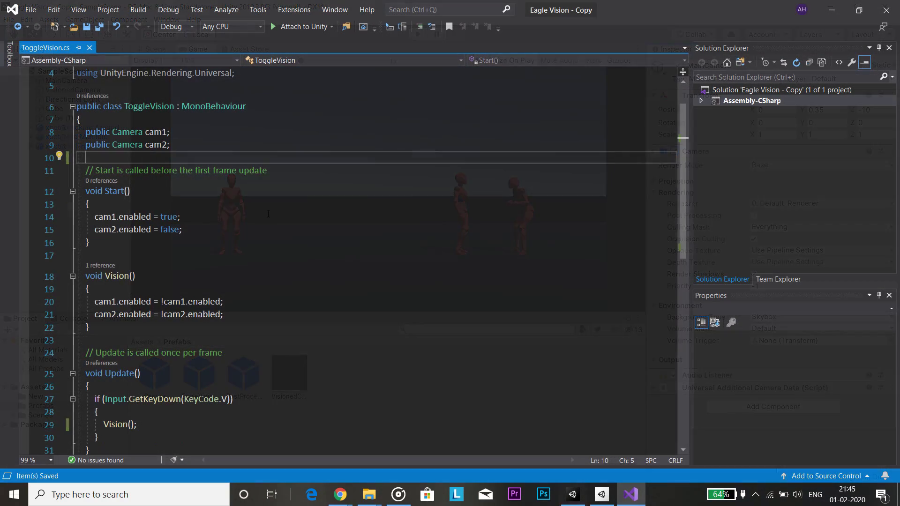
pyautogui.scroll(-1, 268, 214)
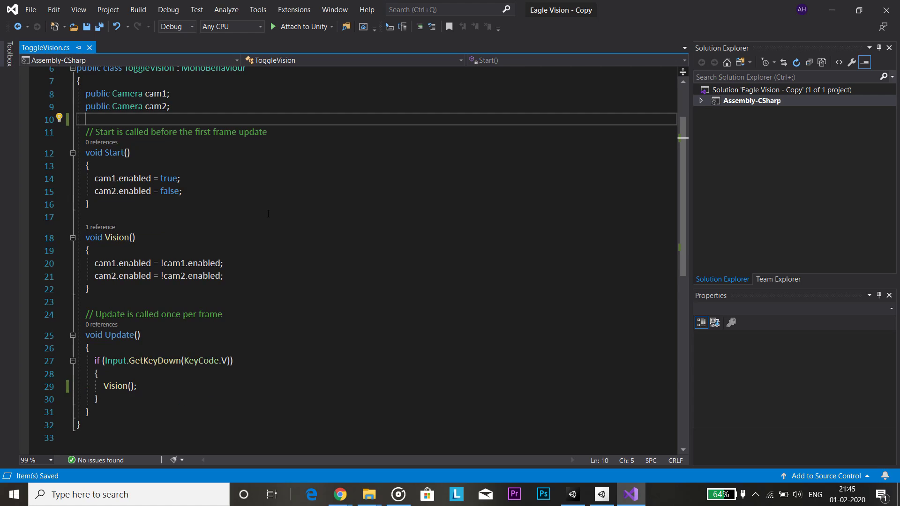
pyautogui.scroll(-1, 268, 213)
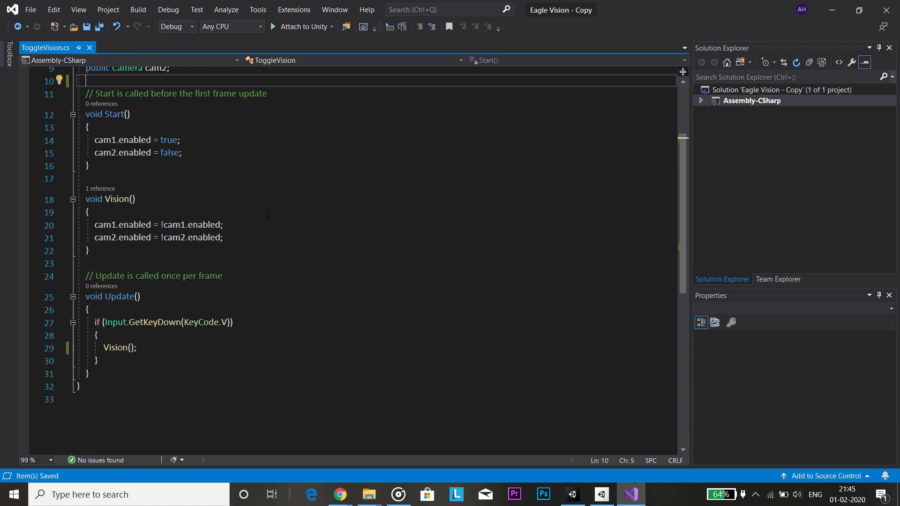
pyautogui.scroll(1, 268, 213)
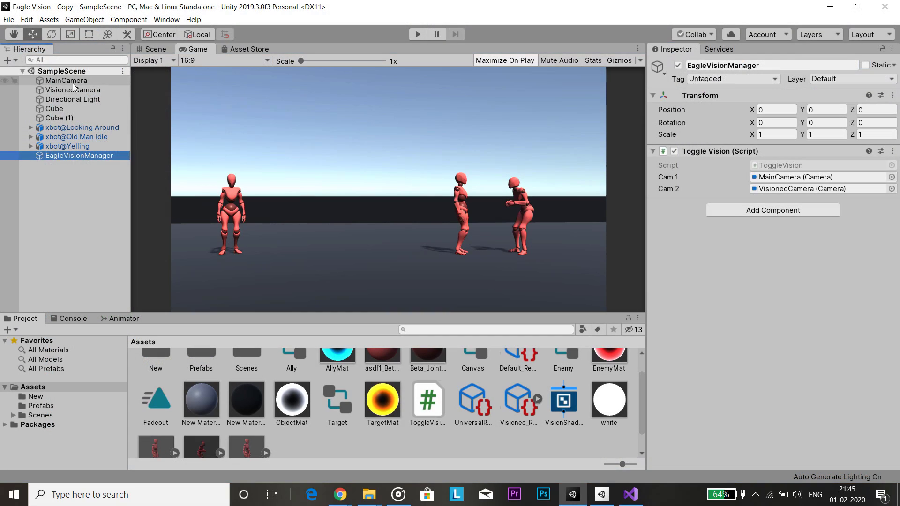
# Fill the ToggleVision camera slots, dragging VisionedCamera into the second camera field
pyautogui.click(795, 181)
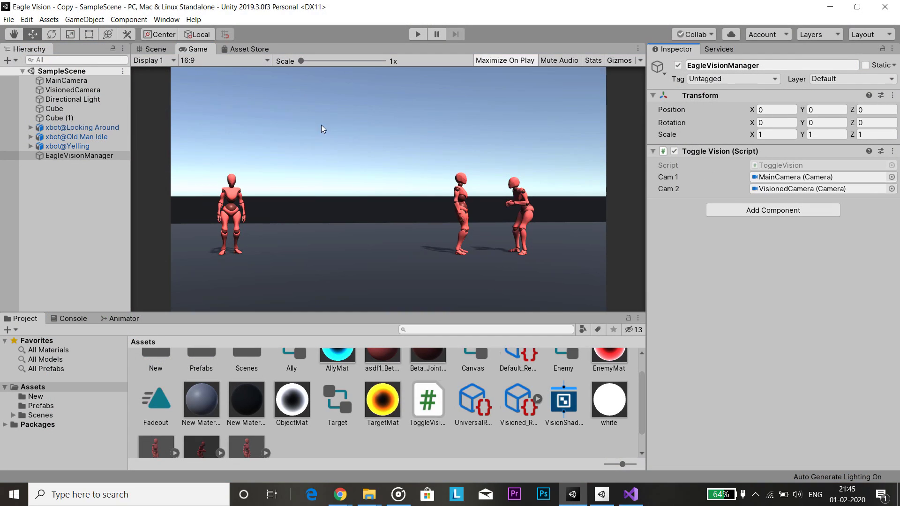
pyautogui.moveTo(73, 89); pyautogui.dragTo(493, 138)
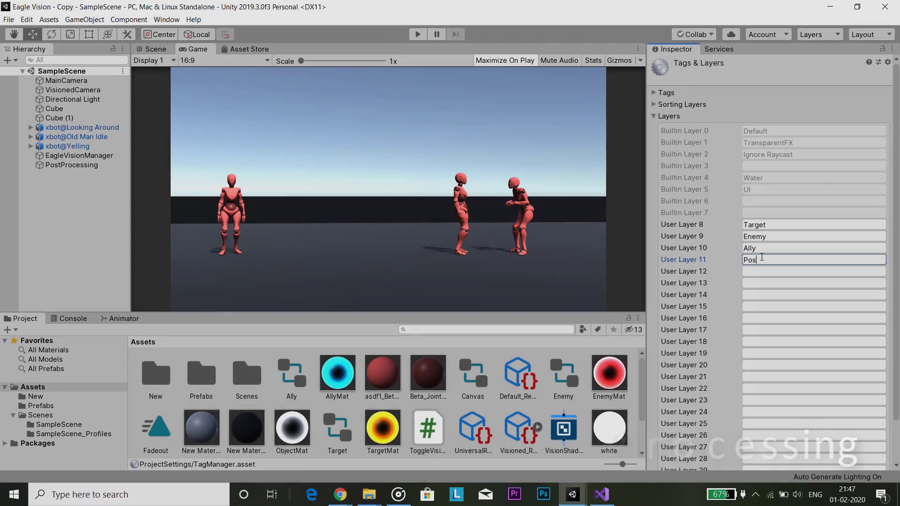
pyautogui.write('tProcessing')
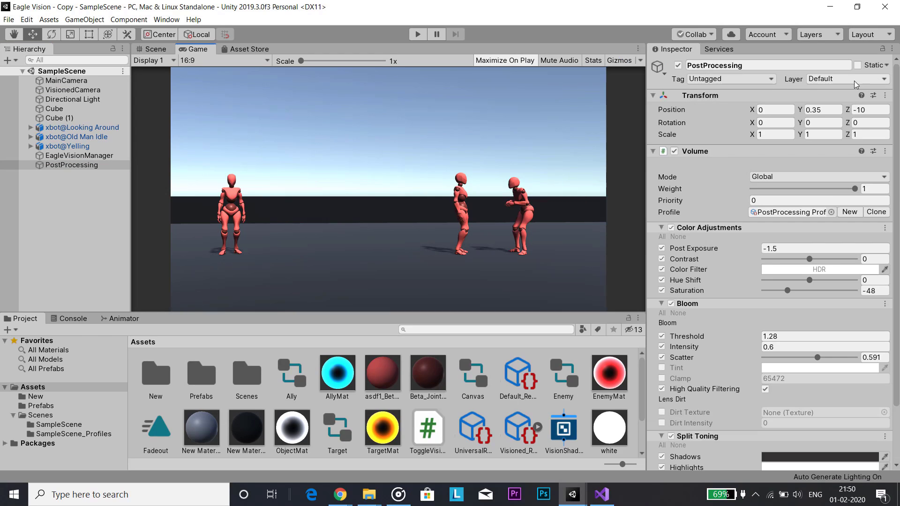
# Leave PostProcessing on the Default layer, inspect VisionedCamera's camera settings, then select MainCamera
pyautogui.click(831, 78)
pyautogui.click(831, 93)
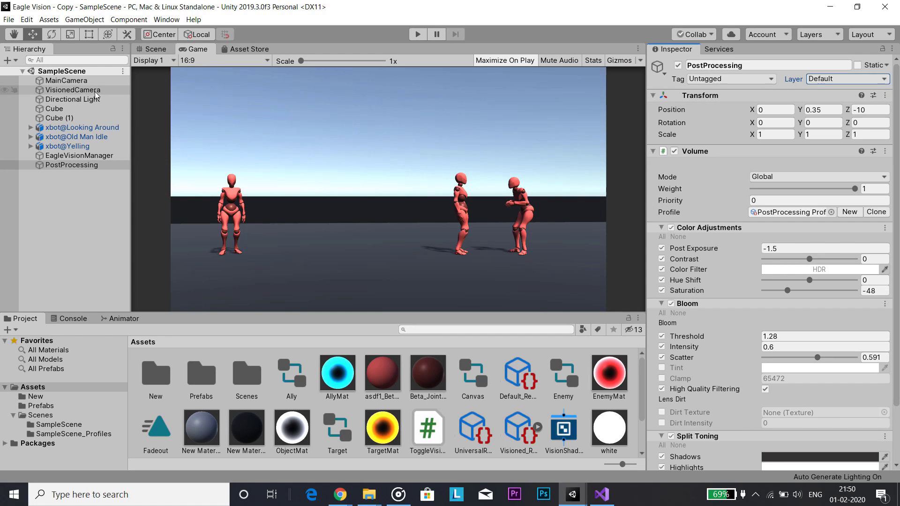
pyautogui.click(72, 90)
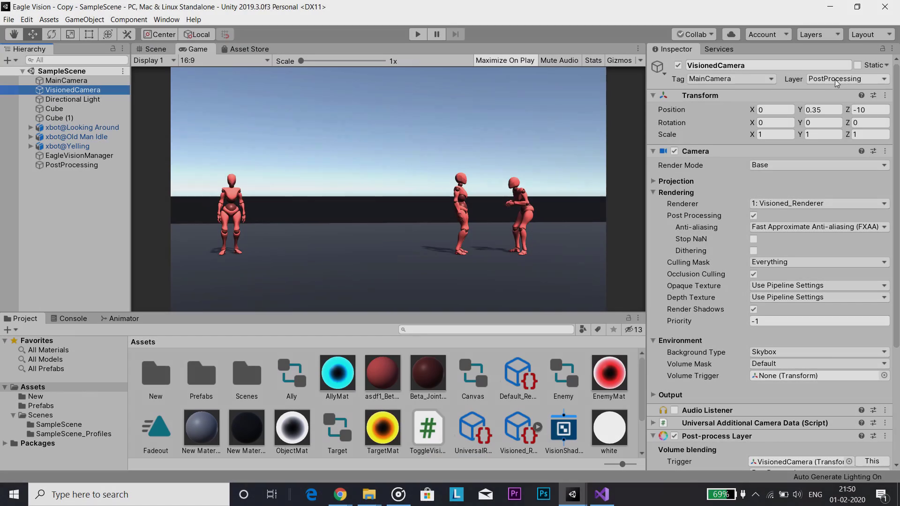
pyautogui.scroll(-5, 741, 394)
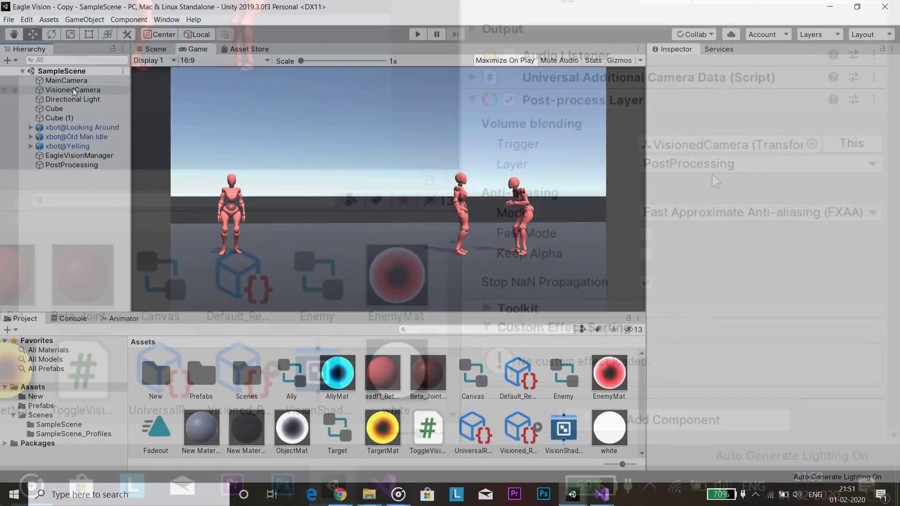
pyautogui.click(78, 82)
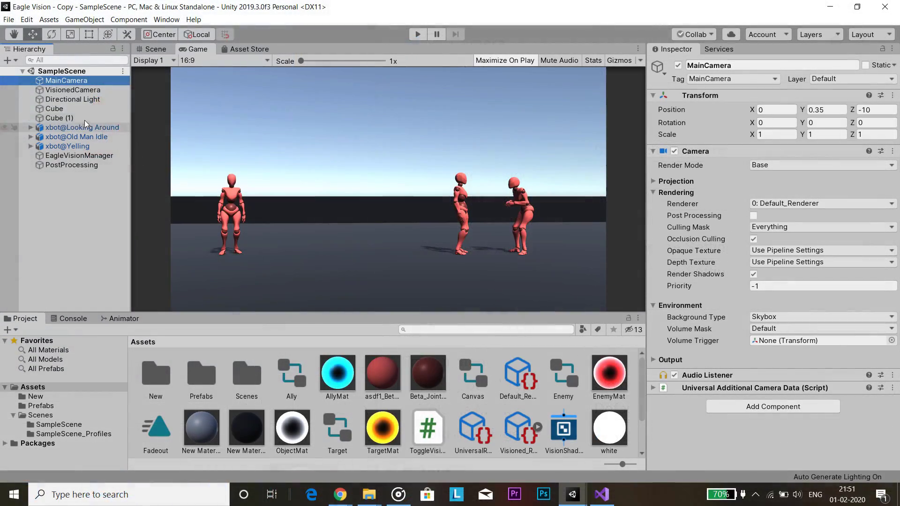
# Select VisionedCamera and press V in the running scene to turn Eagle Vision off
pyautogui.click(73, 90)
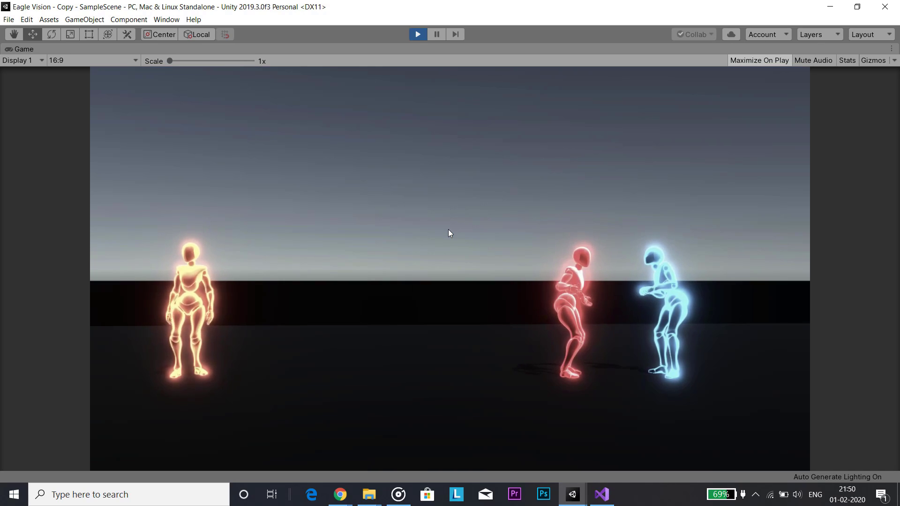
pyautogui.press('v')
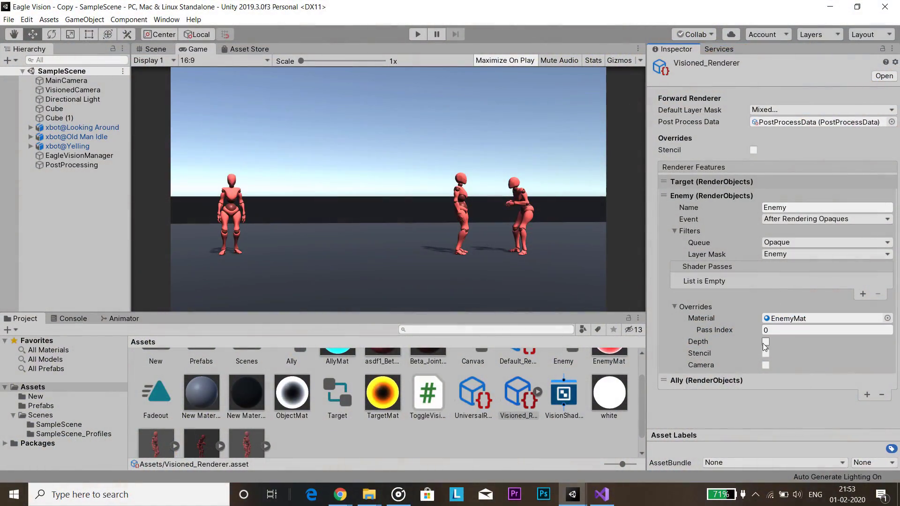
# Give the Enemy pass Depth with Depth Test Always, then slide Cube (2) right to X 1.26
pyautogui.click(764, 342)
pyautogui.click(775, 365)
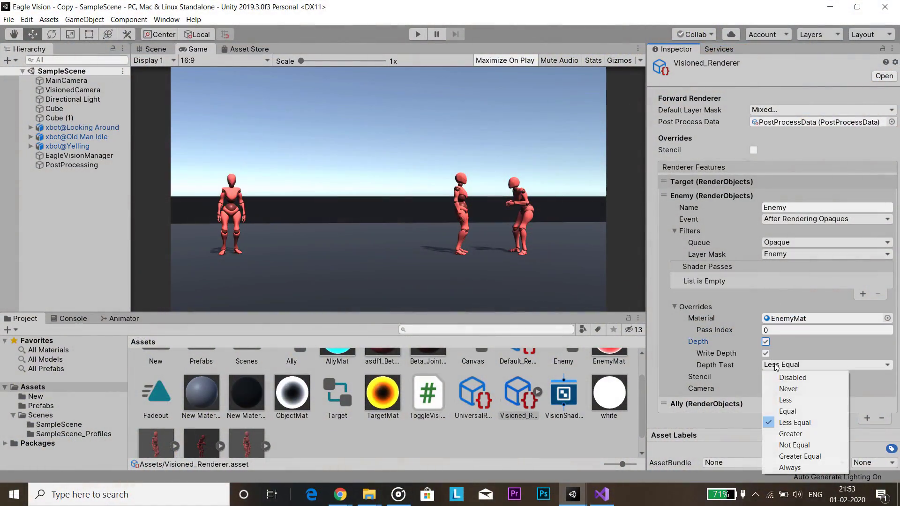
pyautogui.click(789, 467)
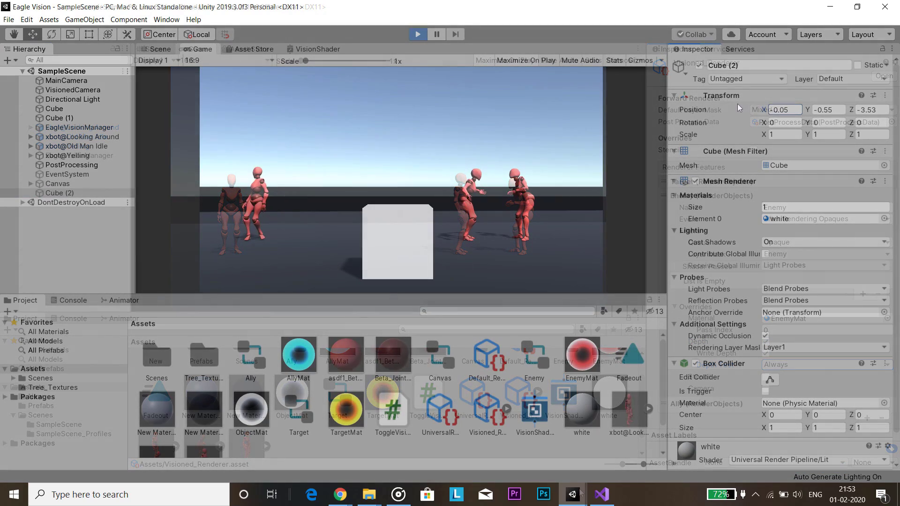
pyautogui.click(519, 131)
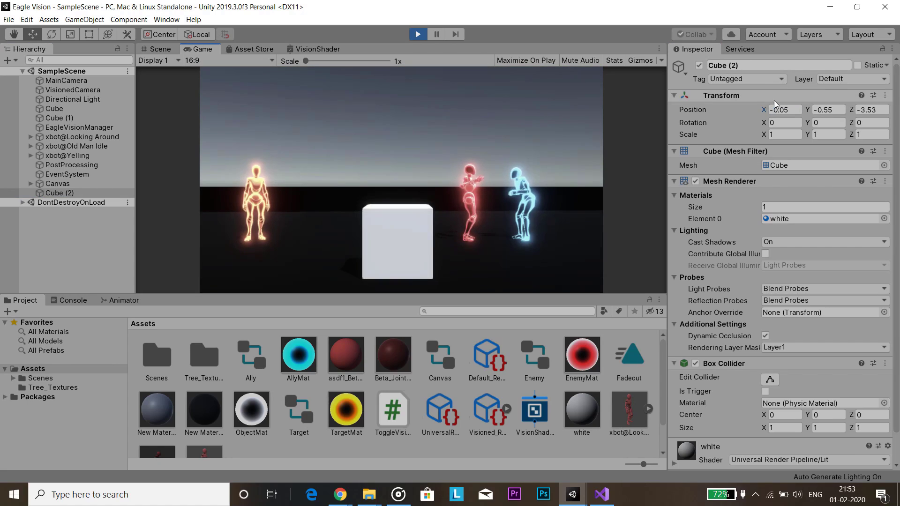
pyautogui.moveTo(774, 105)
pyautogui.mouseDown()
pyautogui.moveTo(800, 110)
pyautogui.moveTo(716, 102)
pyautogui.moveTo(778, 111)
pyautogui.mouseUp()
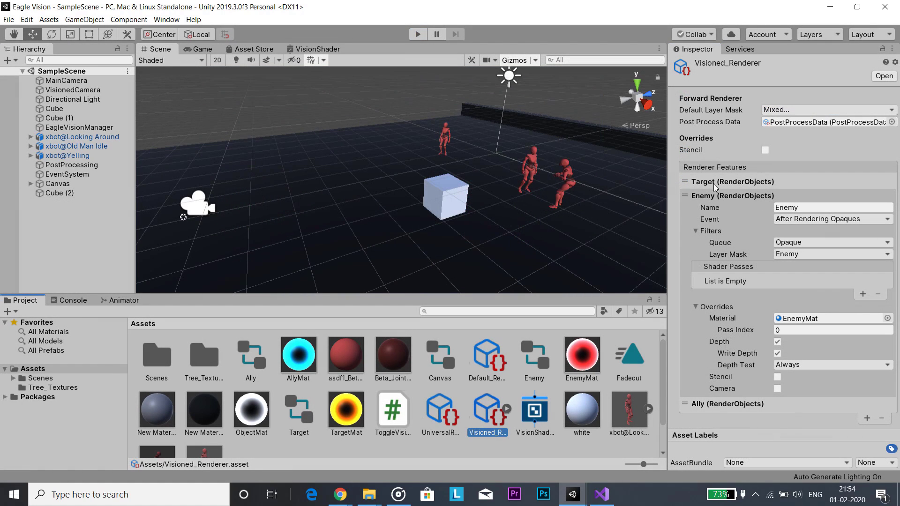
# Enable Depth with Depth Test Always on the Target and Ally passes, then run the scene
pyautogui.click(686, 182)
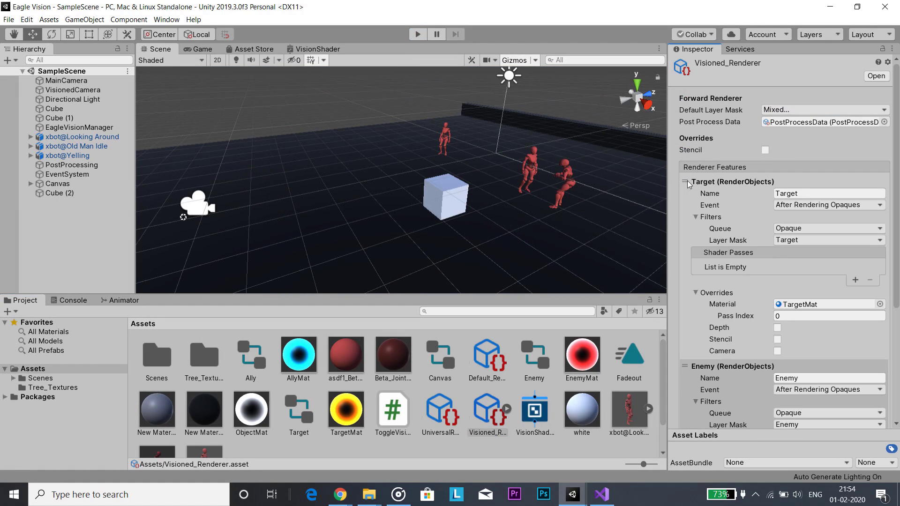
pyautogui.click(777, 327)
pyautogui.click(829, 350)
pyautogui.click(829, 455)
pyautogui.scroll(-10, 720, 392)
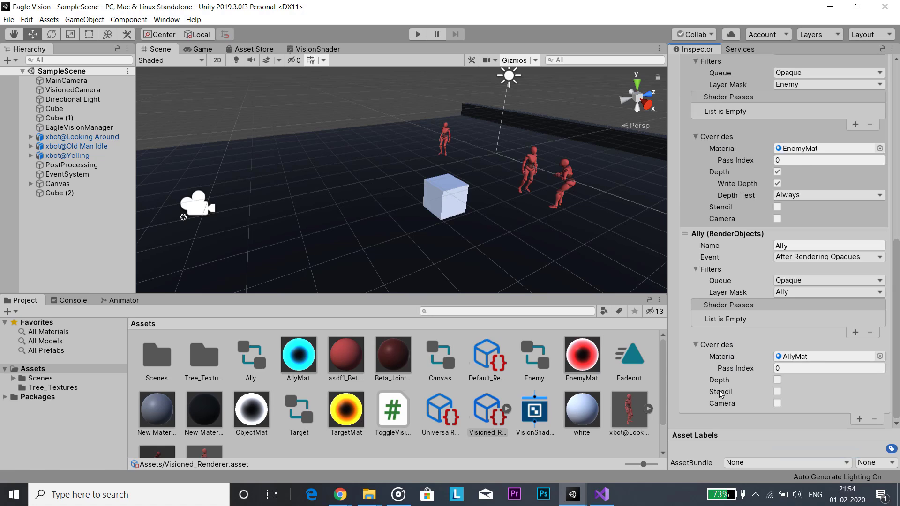
pyautogui.click(777, 380)
pyautogui.click(829, 402)
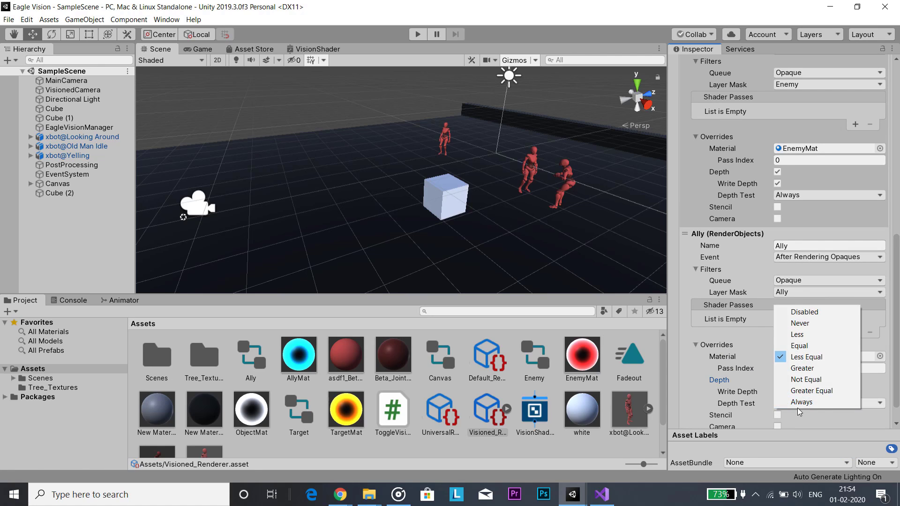
pyautogui.click(816, 389)
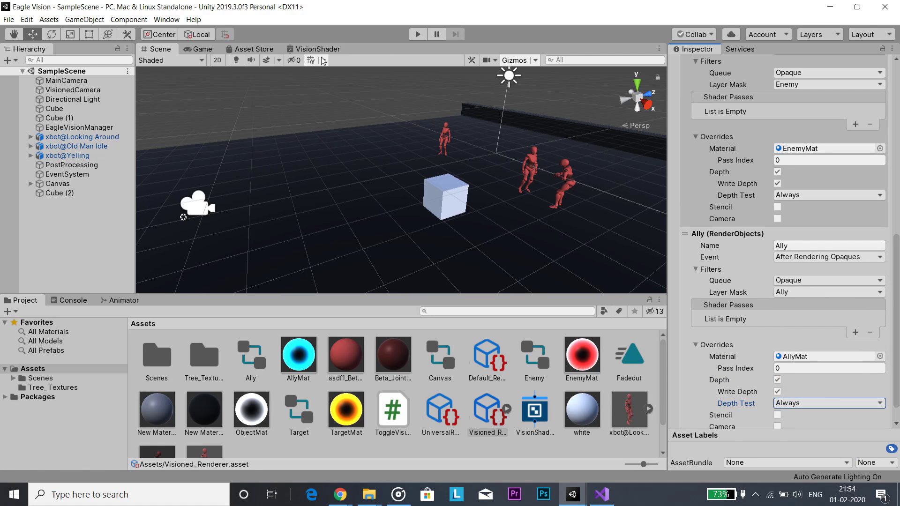
pyautogui.click(409, 37)
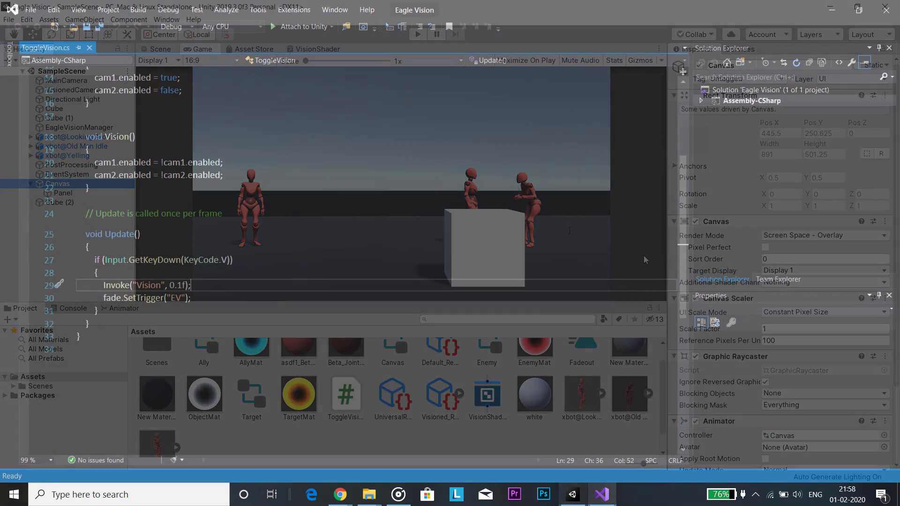
# Press V four times in the running scene to toggle Eagle Vision with the fade
pyautogui.scroll(2, 151, 344)
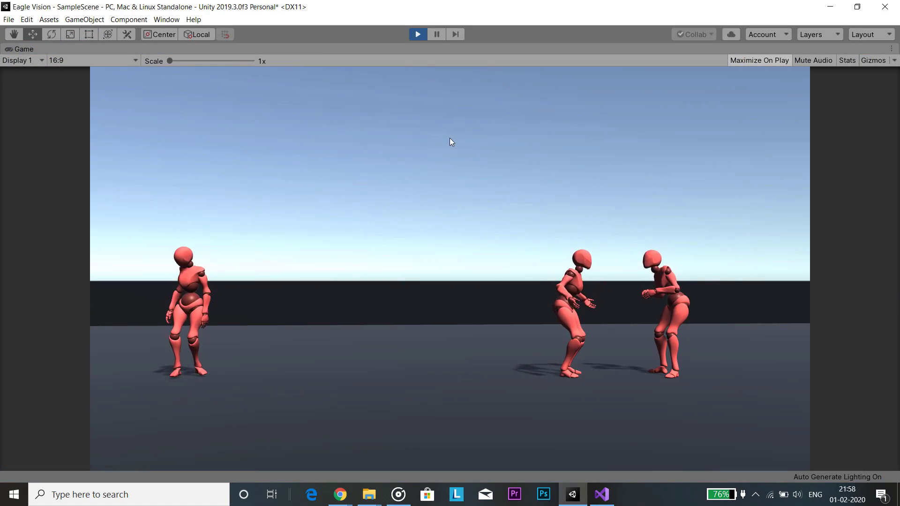
pyautogui.press('v')
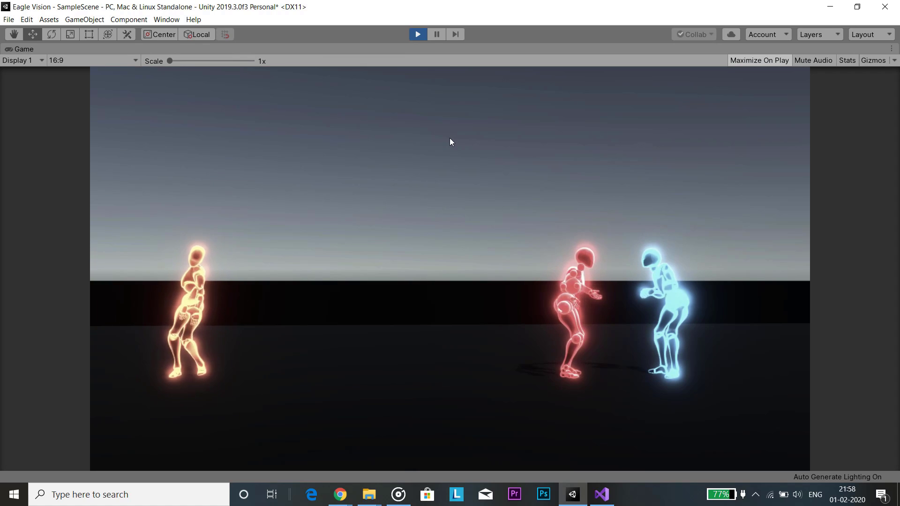
pyautogui.press('v')
pyautogui.press('v')
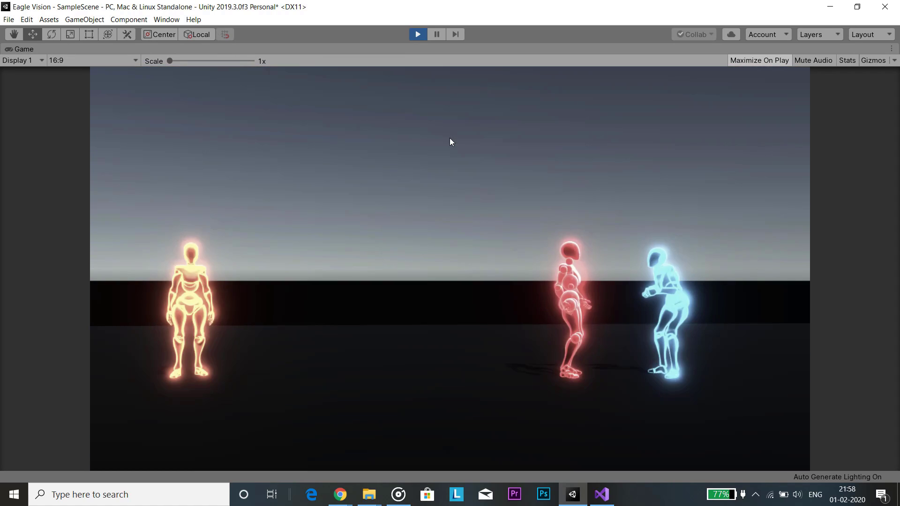
pyautogui.press('v')
pyautogui.press('v')
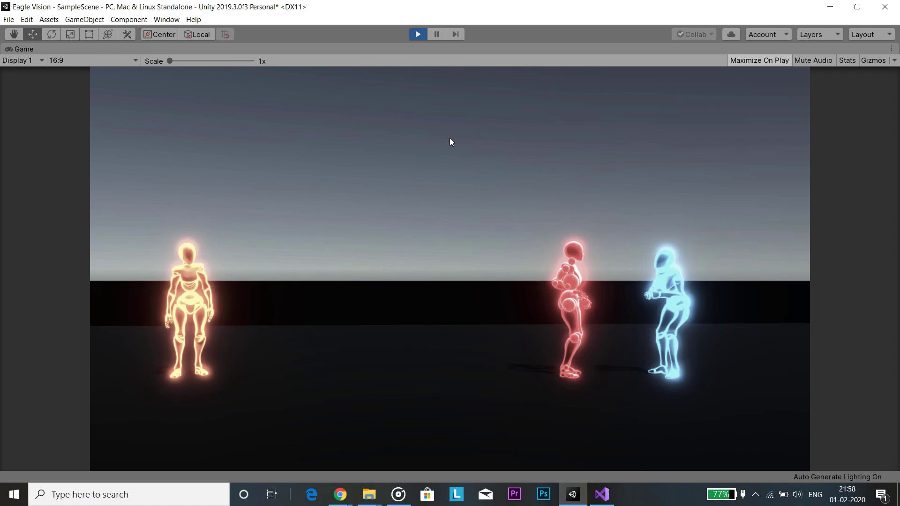
pyautogui.press('v')
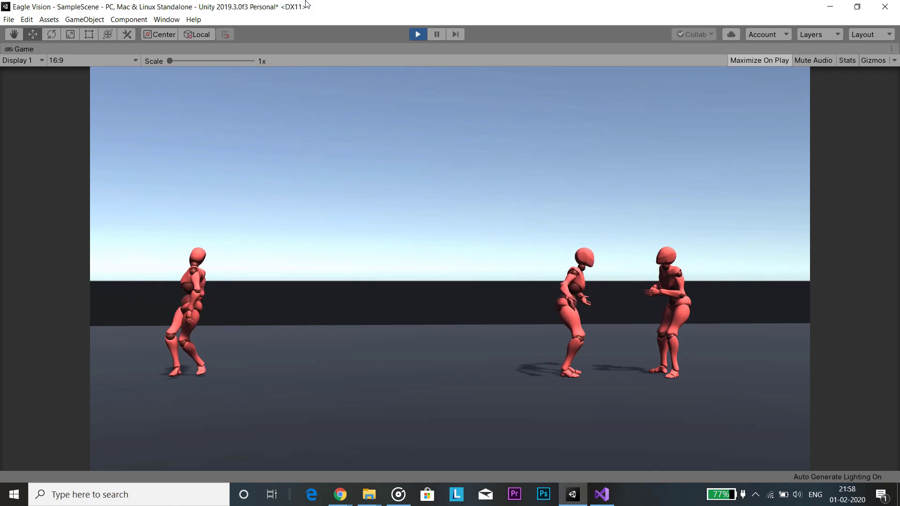